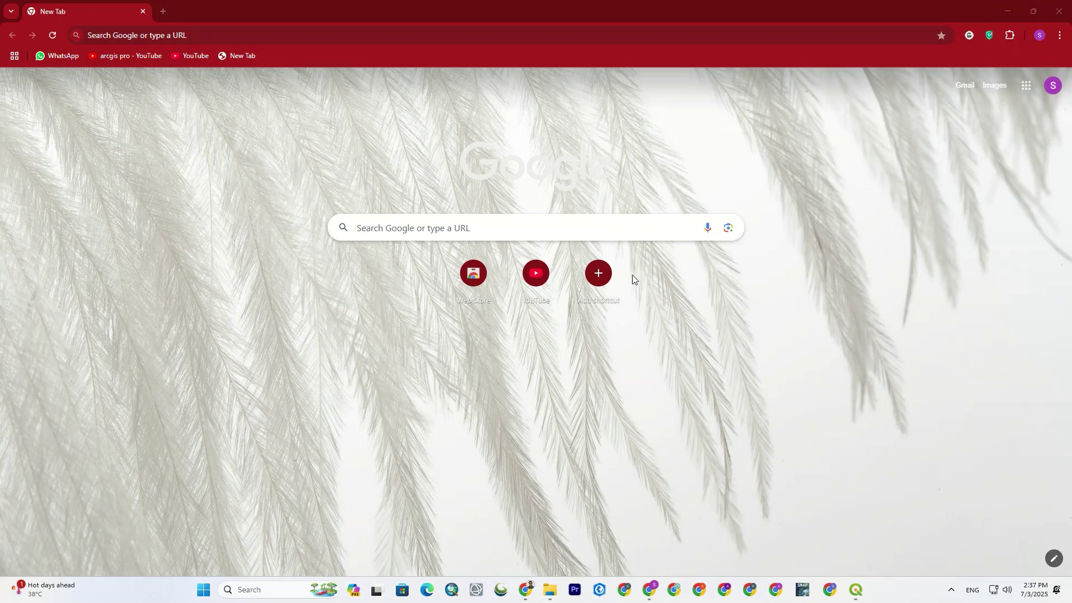
# Search Google for 'chrs data portal' and open the CHRS Data Portal site
pyautogui.click(385, 236)
pyautogui.write('CHR')
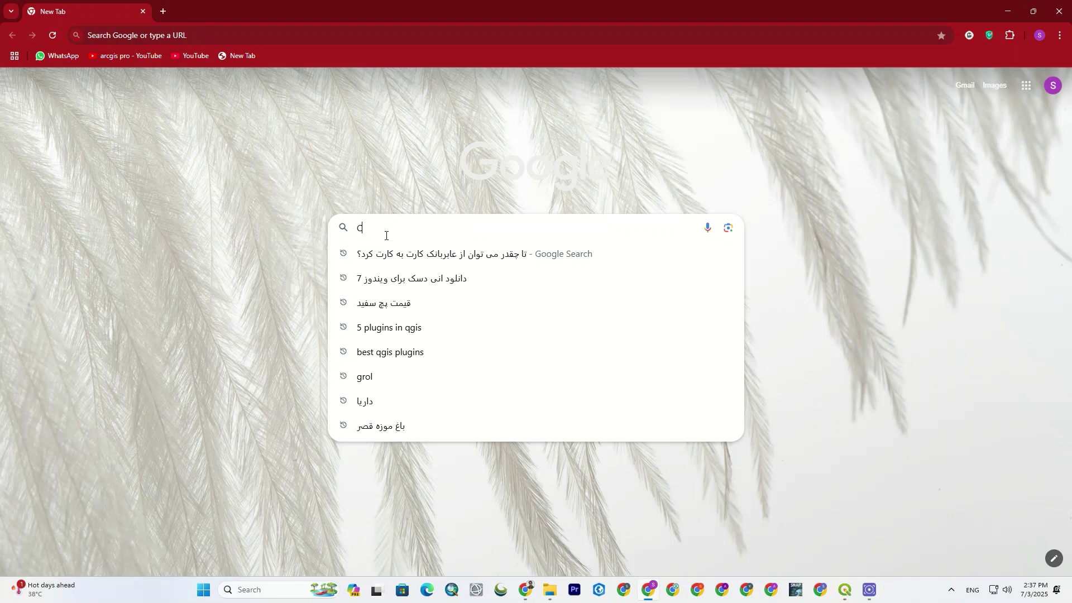
pyautogui.write('S DATA')
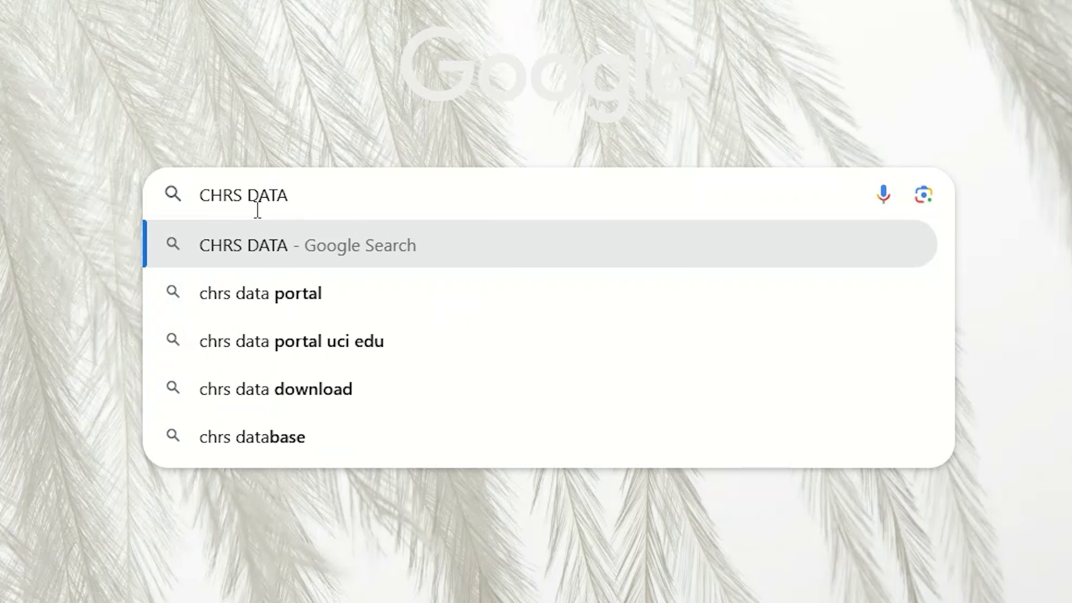
pyautogui.press('Down')
pyautogui.press('Return')
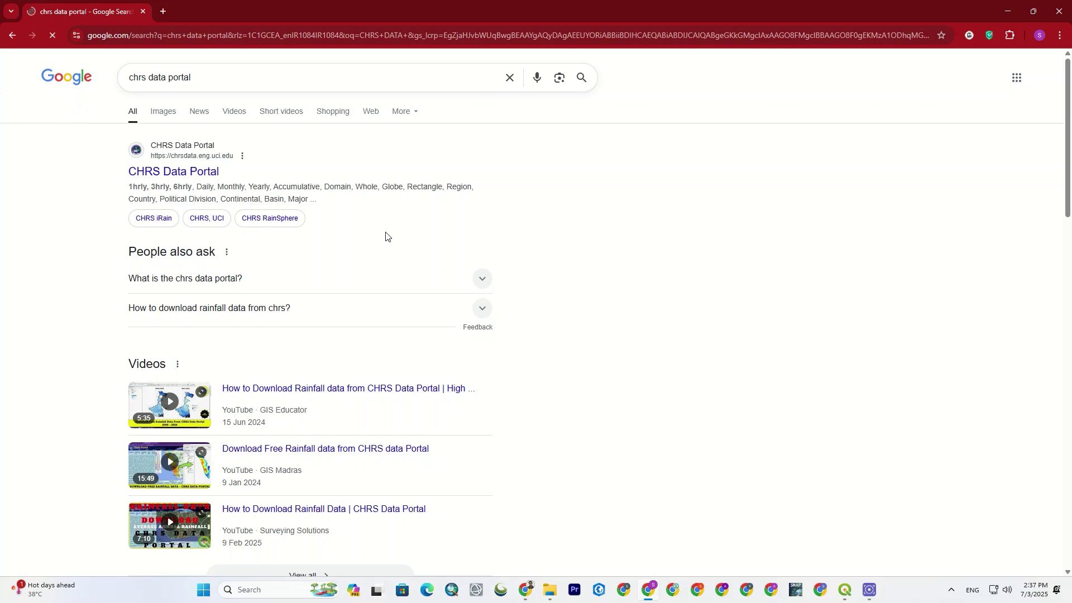
pyautogui.click(177, 173)
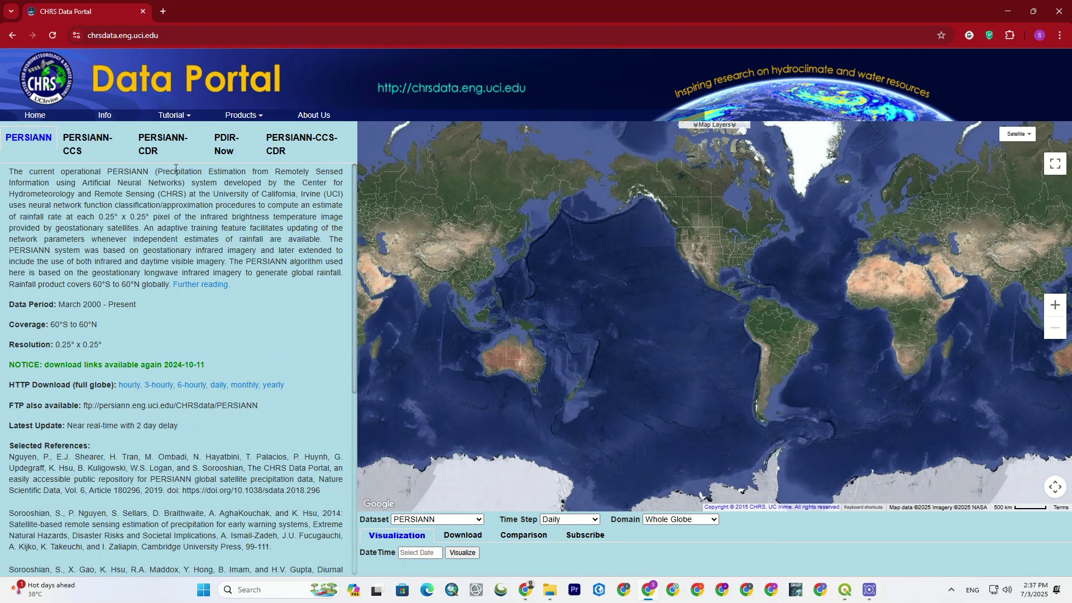
# Center the map on the Atlantic and swap the Country layer for Major River
pyautogui.moveTo(782, 270); pyautogui.dragTo(653, 344)
pyautogui.scroll(1, 705, 373)
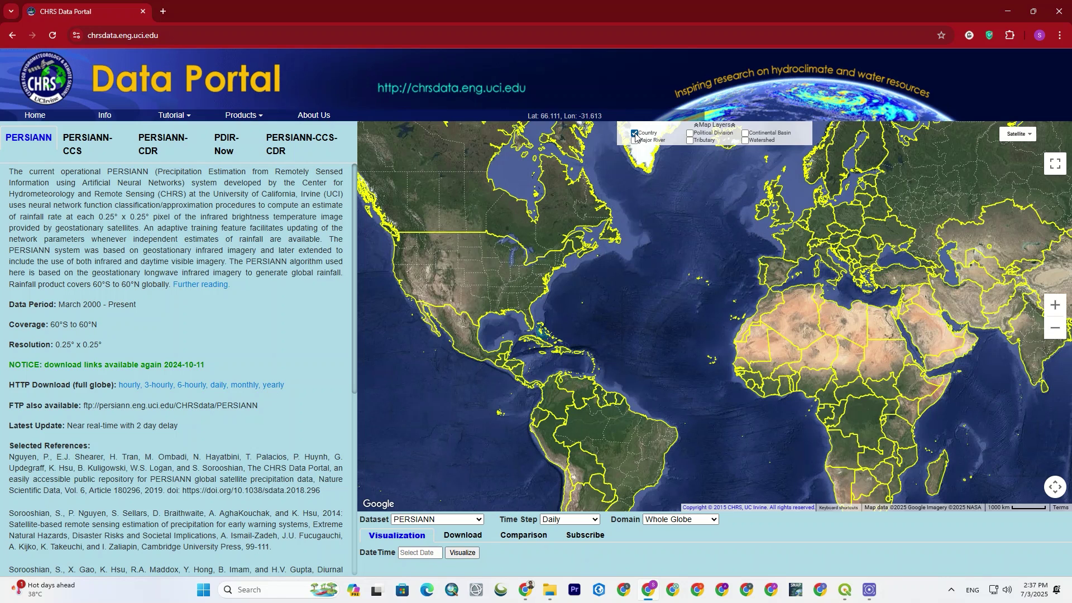
pyautogui.click(635, 134)
pyautogui.click(635, 141)
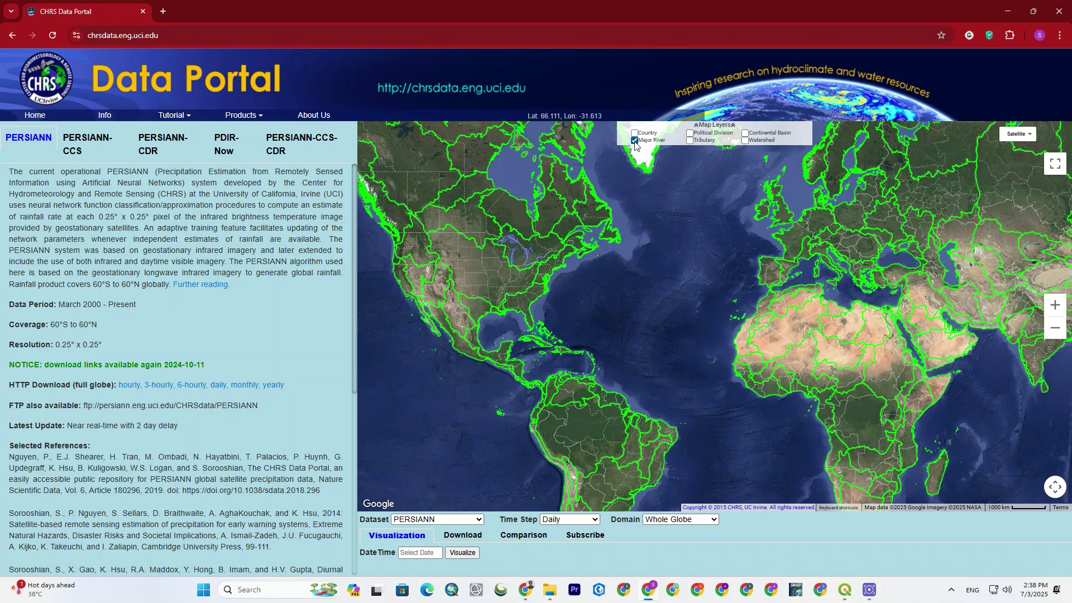
# Hide Major River and review the PERSIANN-CCS description's 2003 start and 60°S–60°N coverage
pyautogui.click(635, 141)
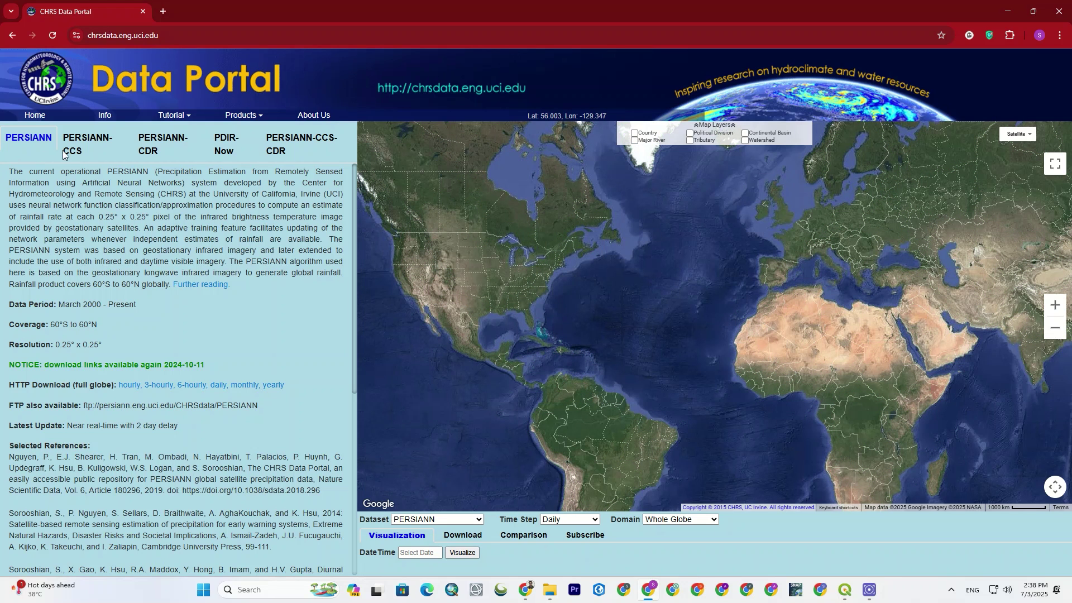
pyautogui.click(101, 151)
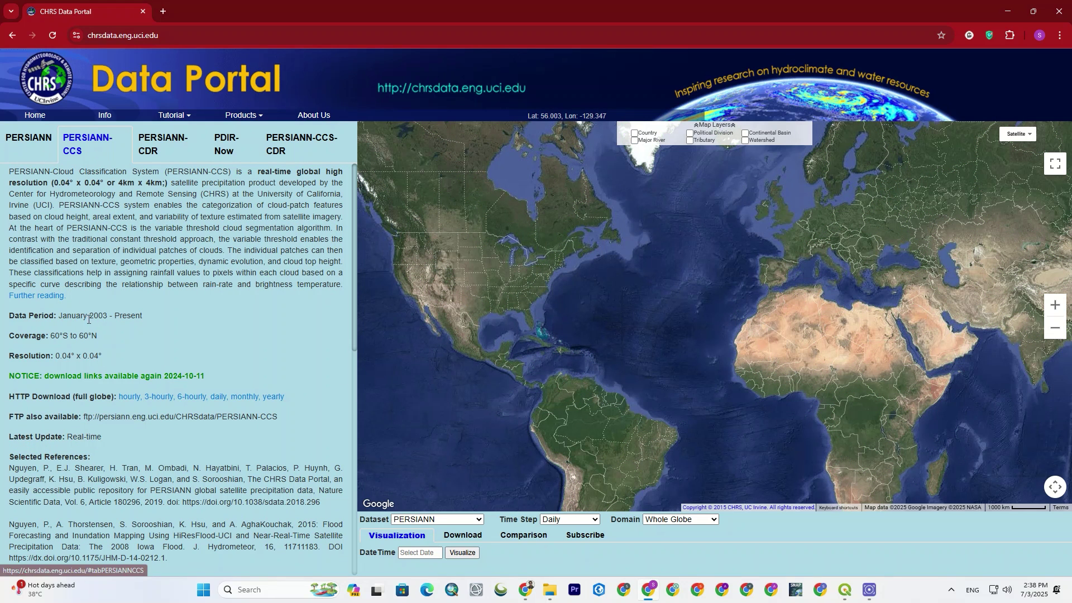
pyautogui.doubleClick(104, 315)
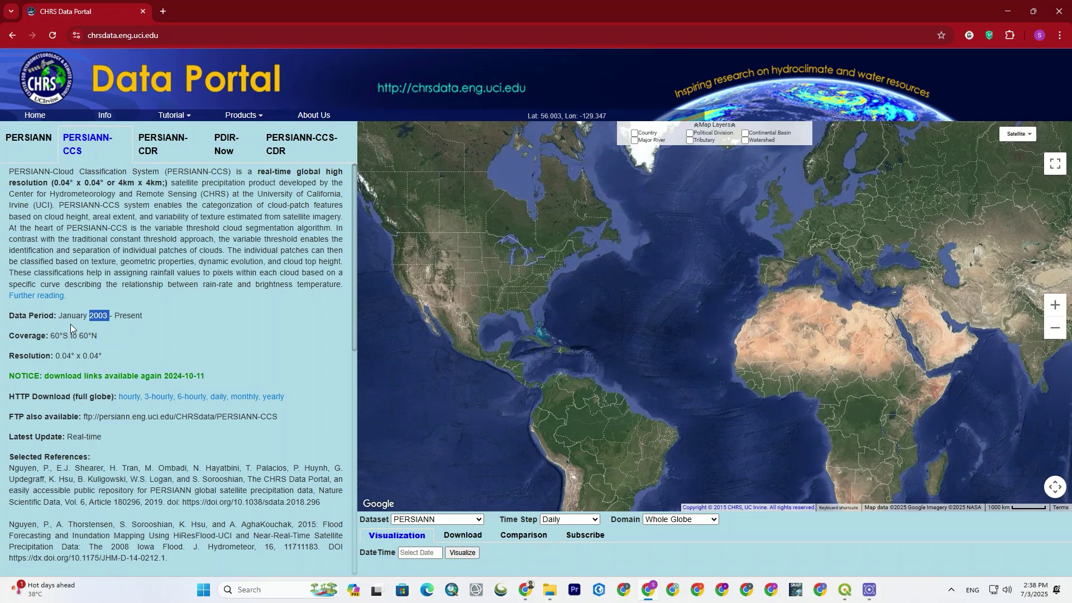
pyautogui.moveTo(105, 338); pyautogui.dragTo(33, 336)
pyautogui.click(115, 358)
pyautogui.click(172, 293)
# Browse the PERSIANN-CDR, PDIR-Now and PERSIANN-CCS-CDR descriptions, then return to PERSIANN-CCS
pyautogui.click(170, 153)
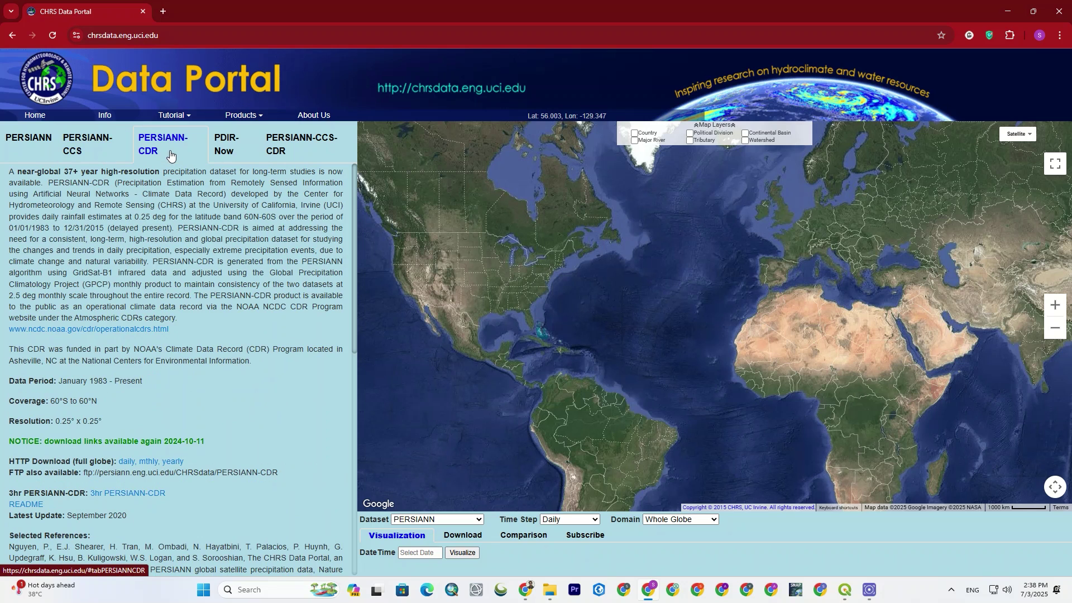
pyautogui.click(244, 154)
pyautogui.click(274, 150)
pyautogui.click(97, 148)
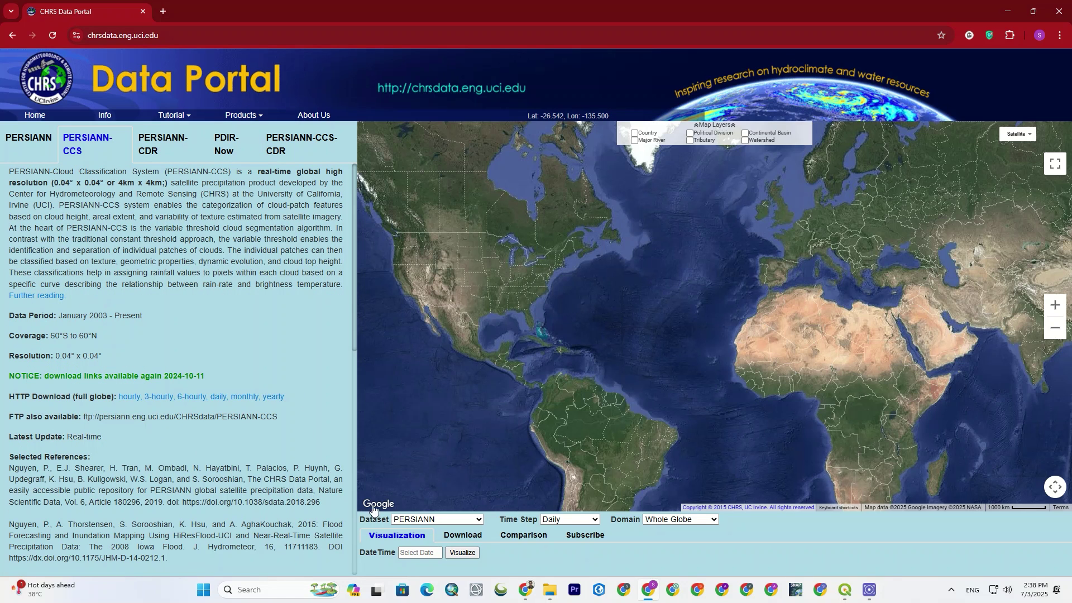
# Keep PERSIANN as the dataset, set Time Step to Yearly and Domain to Country
pyautogui.click(479, 519)
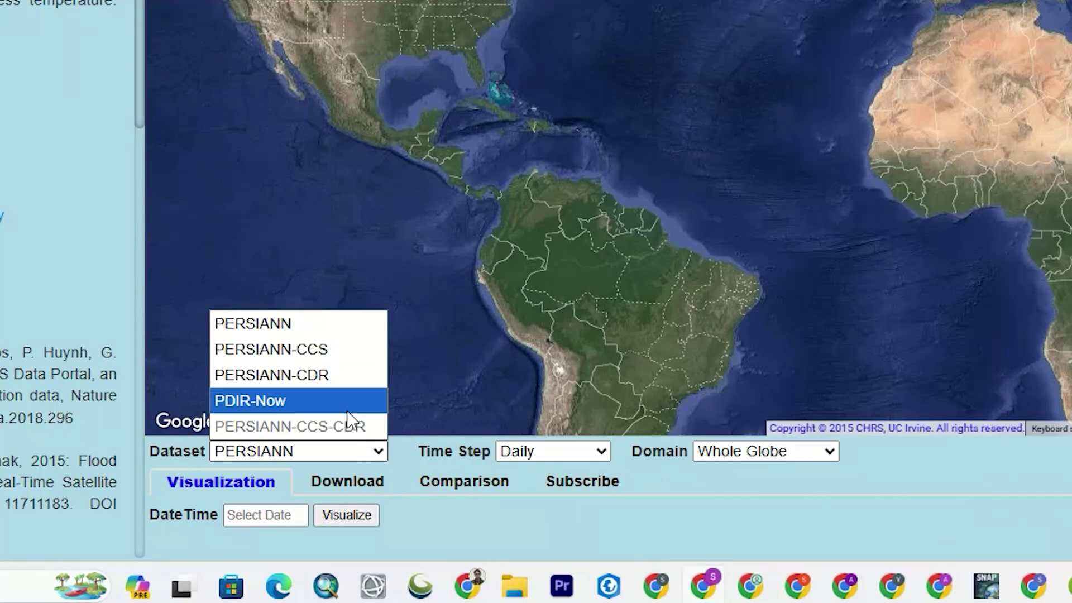
pyautogui.click(456, 452)
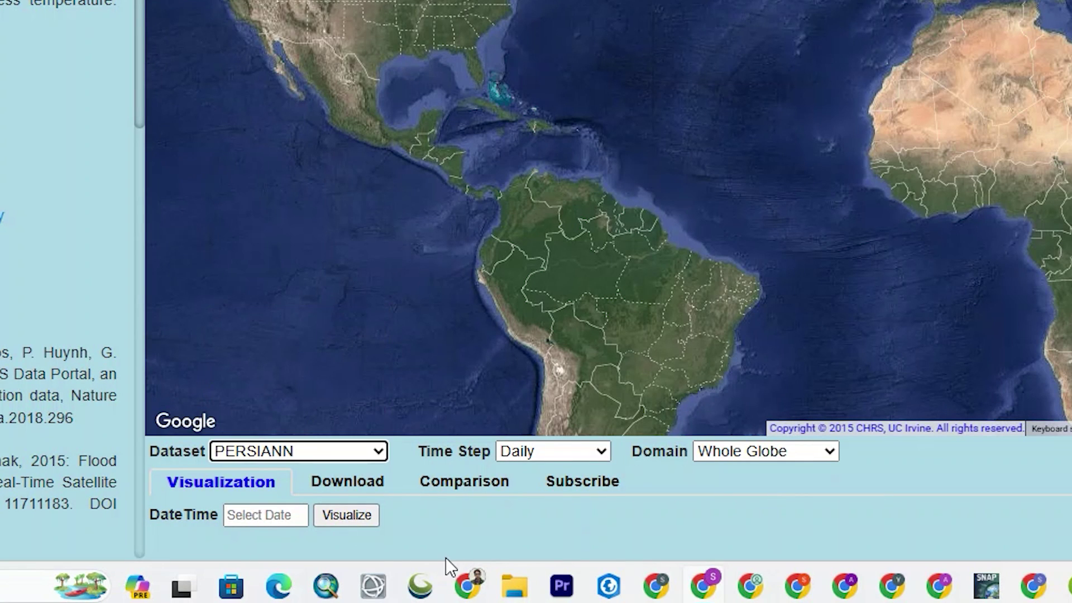
pyautogui.click(598, 450)
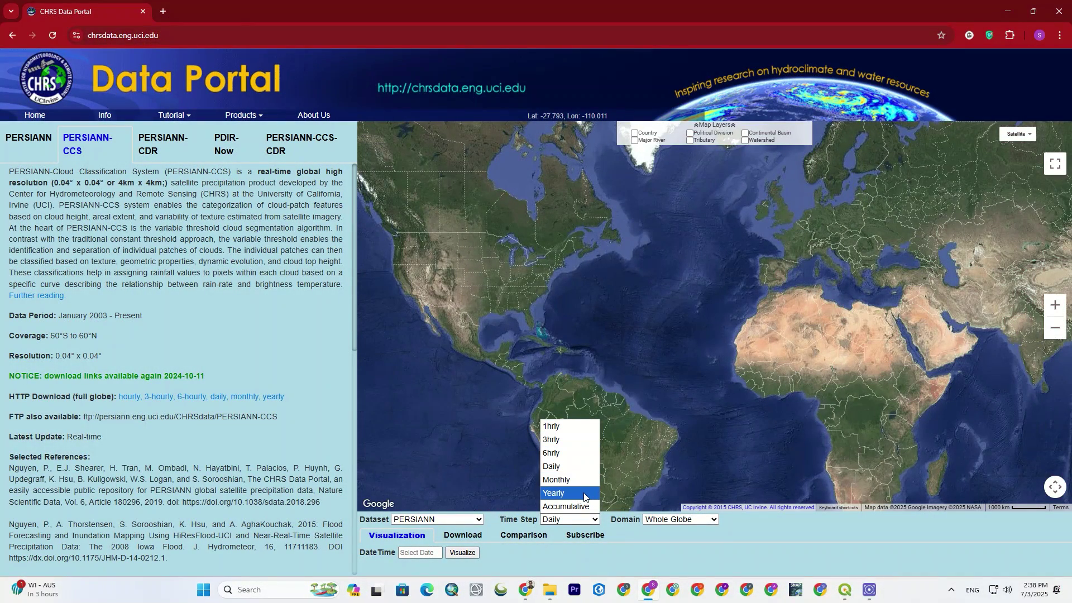
pyautogui.click(584, 494)
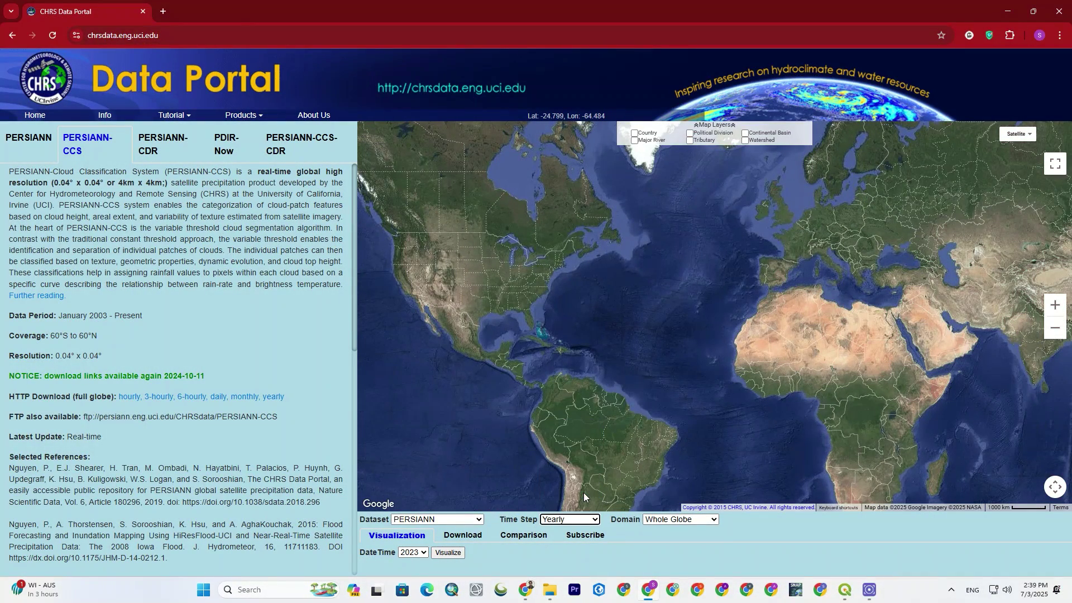
pyautogui.click(660, 521)
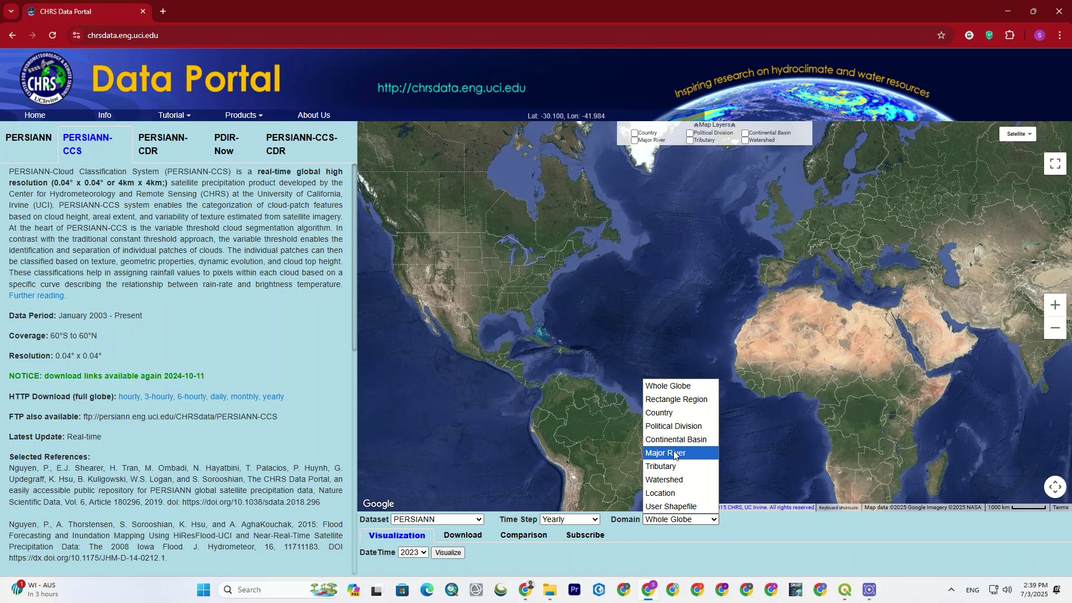
pyautogui.click(668, 411)
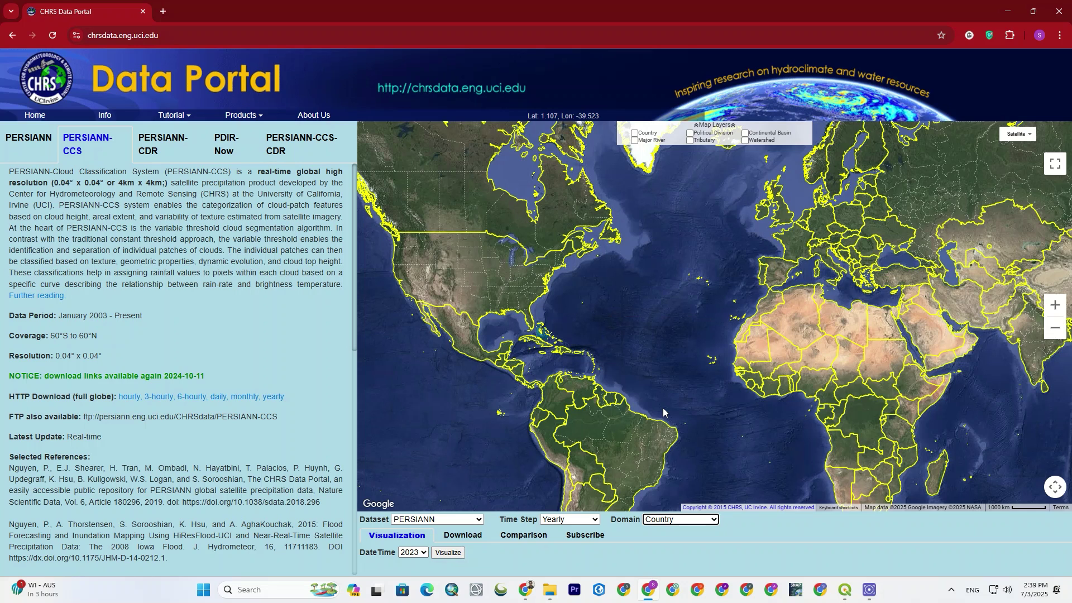
# Select the United States as the country and frame it on the map
pyautogui.click(487, 306)
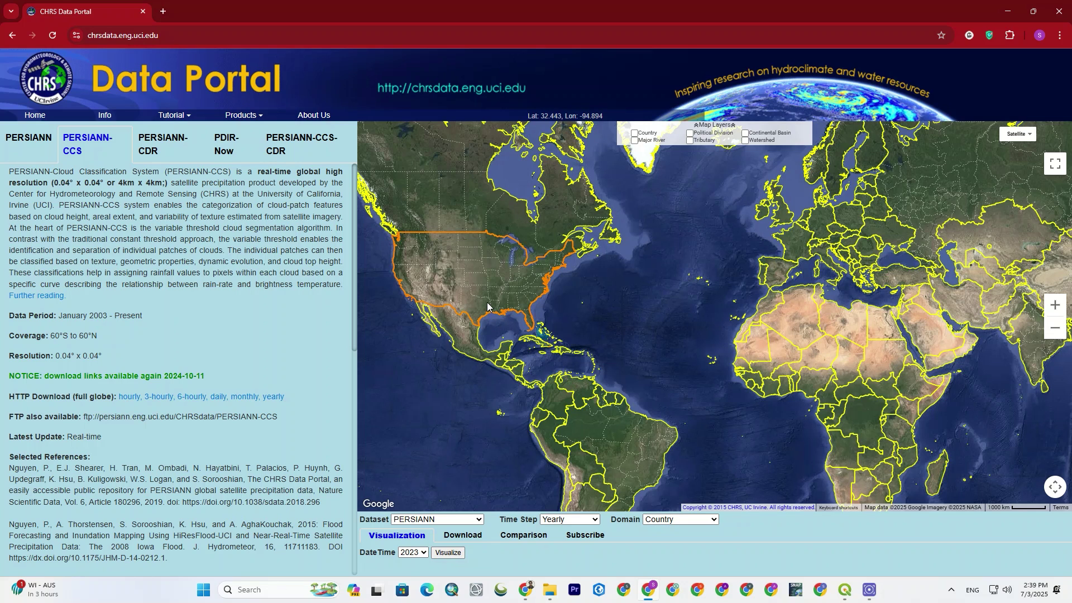
pyautogui.scroll(1, 387, 230)
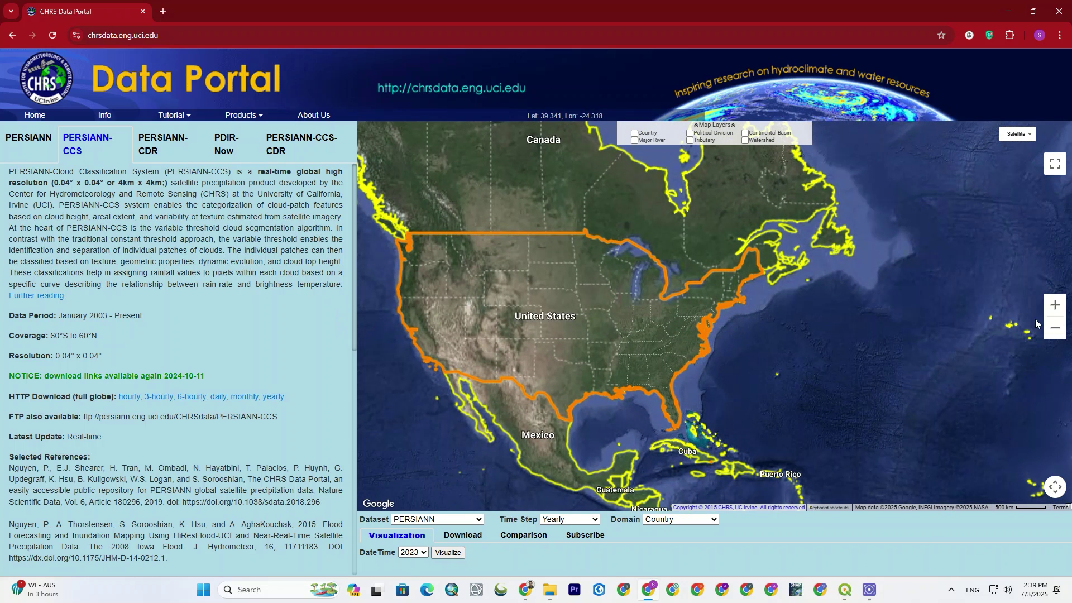
pyautogui.click(1055, 305)
pyautogui.moveTo(645, 363); pyautogui.dragTo(822, 349)
pyautogui.click(1055, 327)
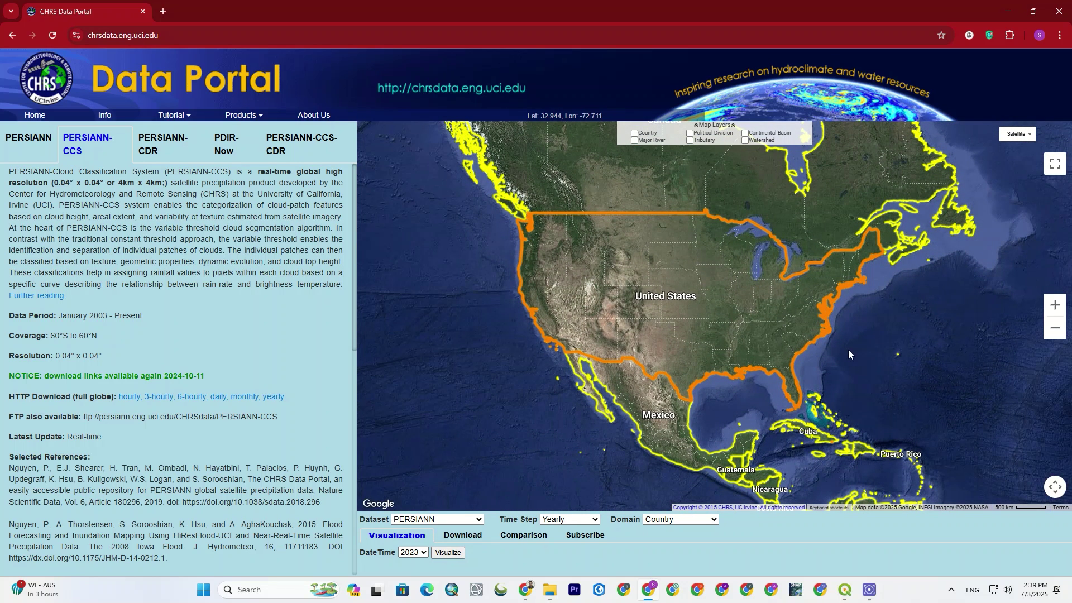
# Set the year to 2023, after briefly trying 2003, and visualize the US rainfall map
pyautogui.click(420, 552)
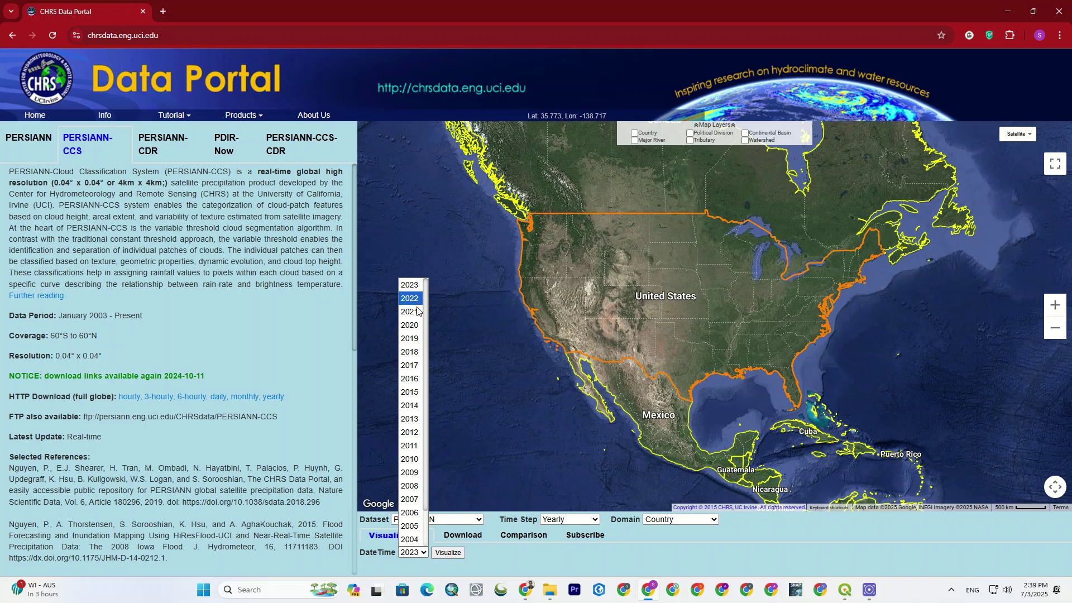
pyautogui.scroll(-1, 410, 525)
pyautogui.click(411, 539)
pyautogui.click(422, 553)
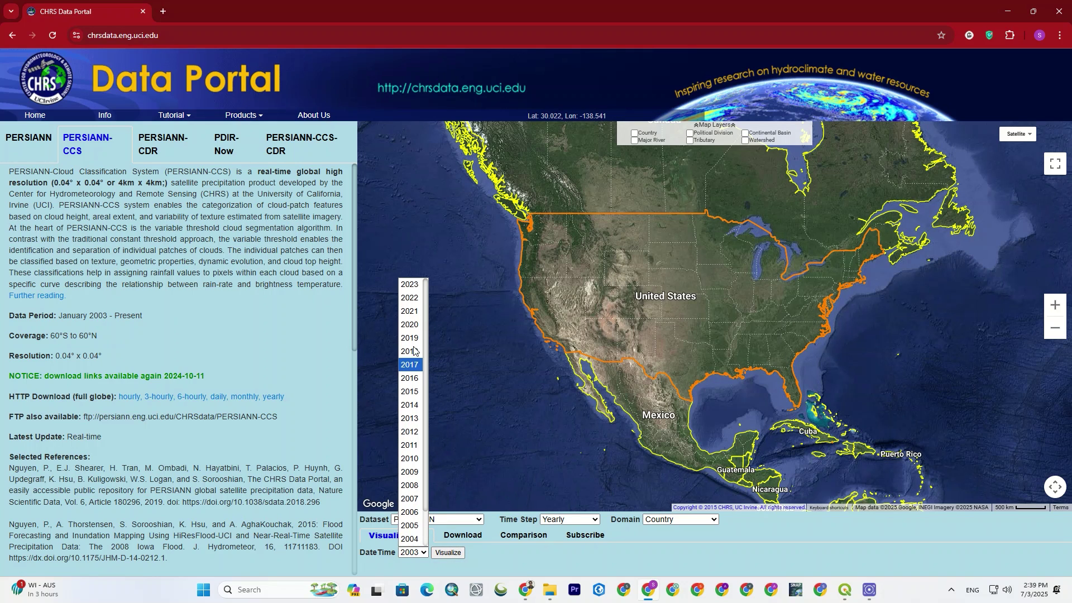
pyautogui.click(413, 282)
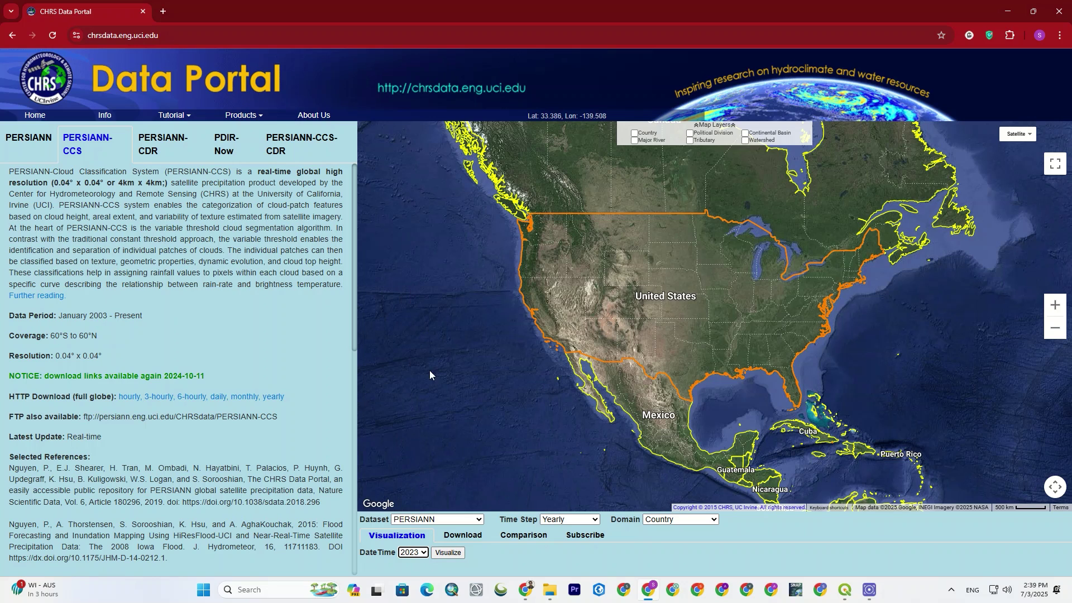
pyautogui.click(450, 553)
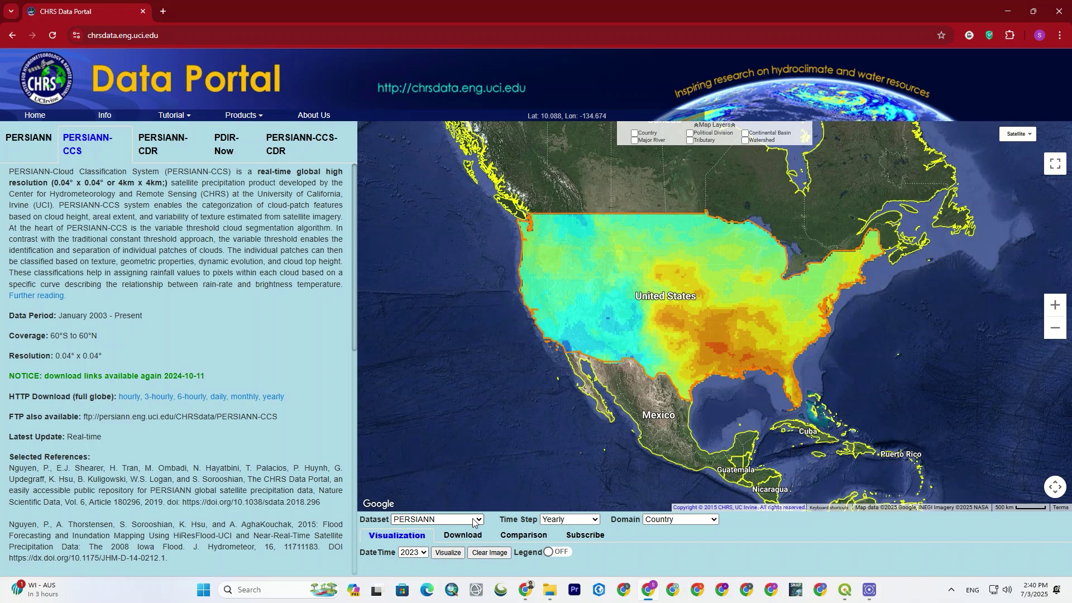
# Render the map with PERSIANN-CCS, then switch back to PERSIANN and render again
pyautogui.click(453, 519)
pyautogui.click(460, 467)
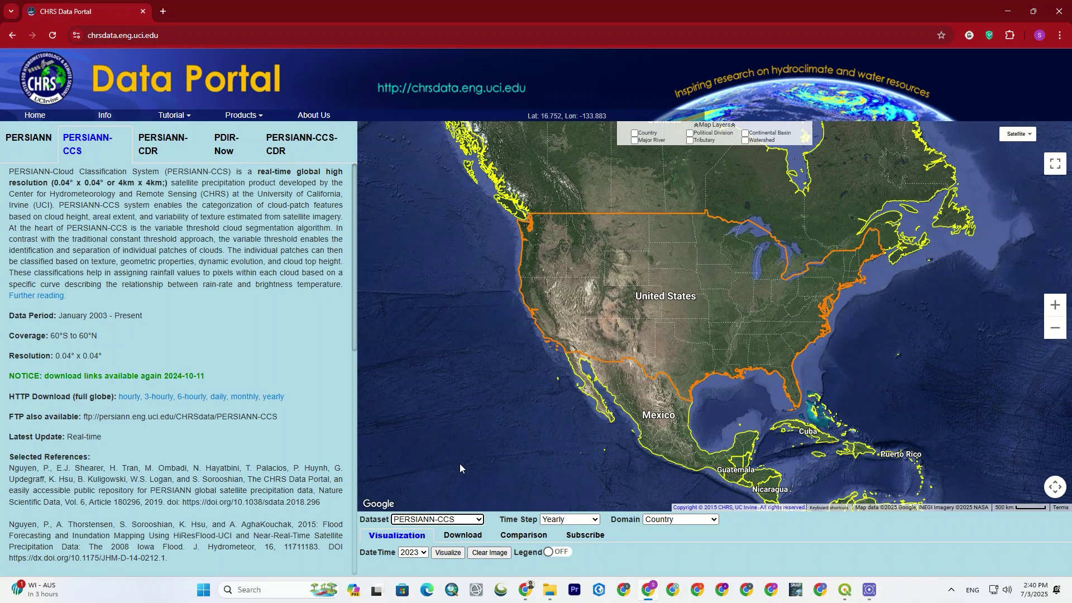
pyautogui.click(450, 552)
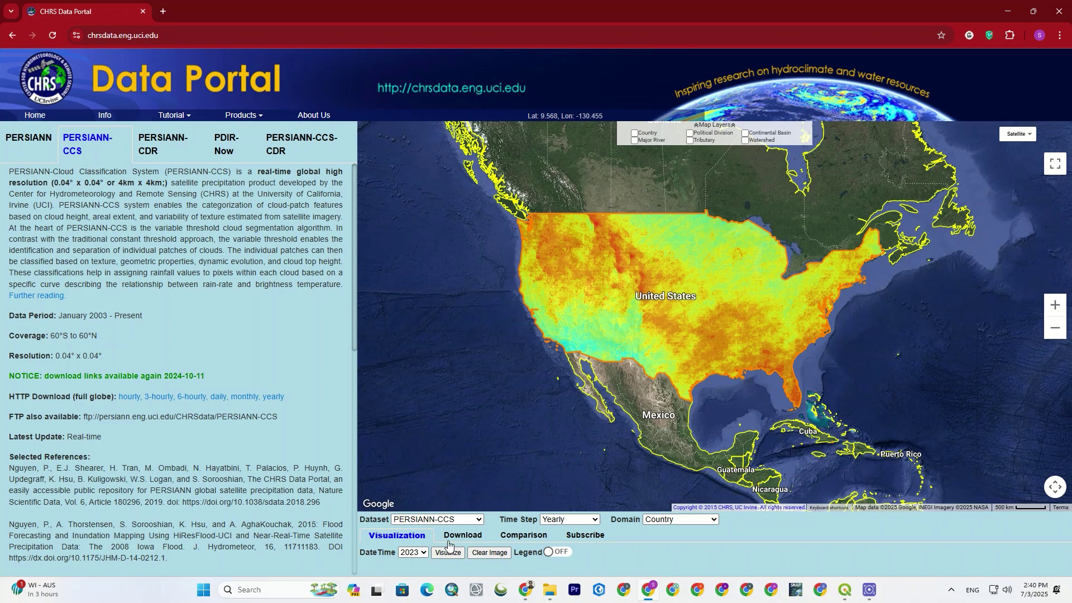
pyautogui.click(447, 519)
pyautogui.click(448, 451)
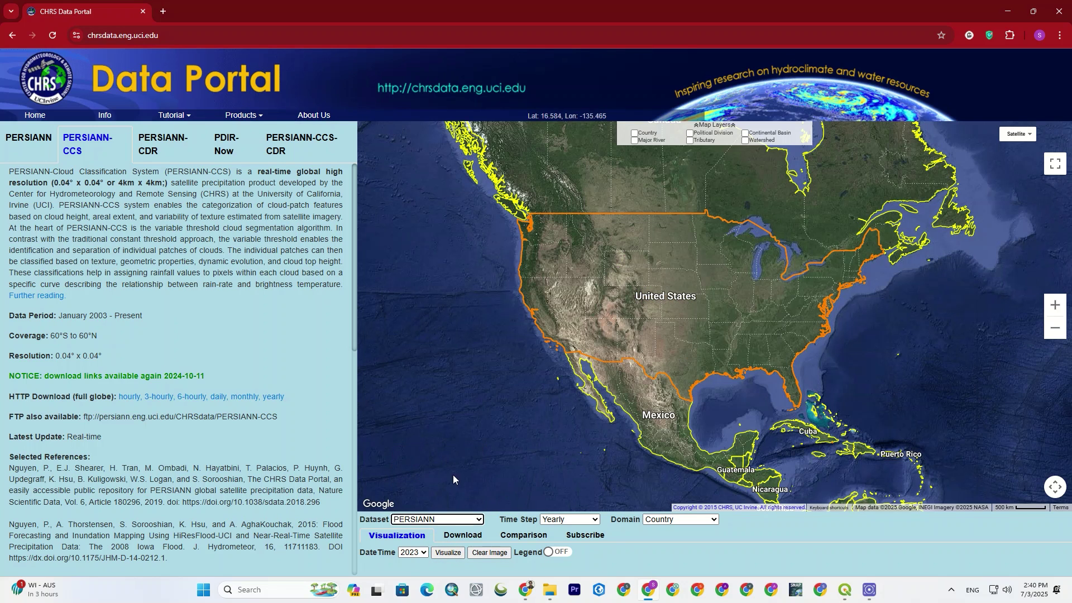
pyautogui.click(448, 553)
# Show the rain legend on the map's right side and check the custom legend minimum of 111
pyautogui.click(558, 555)
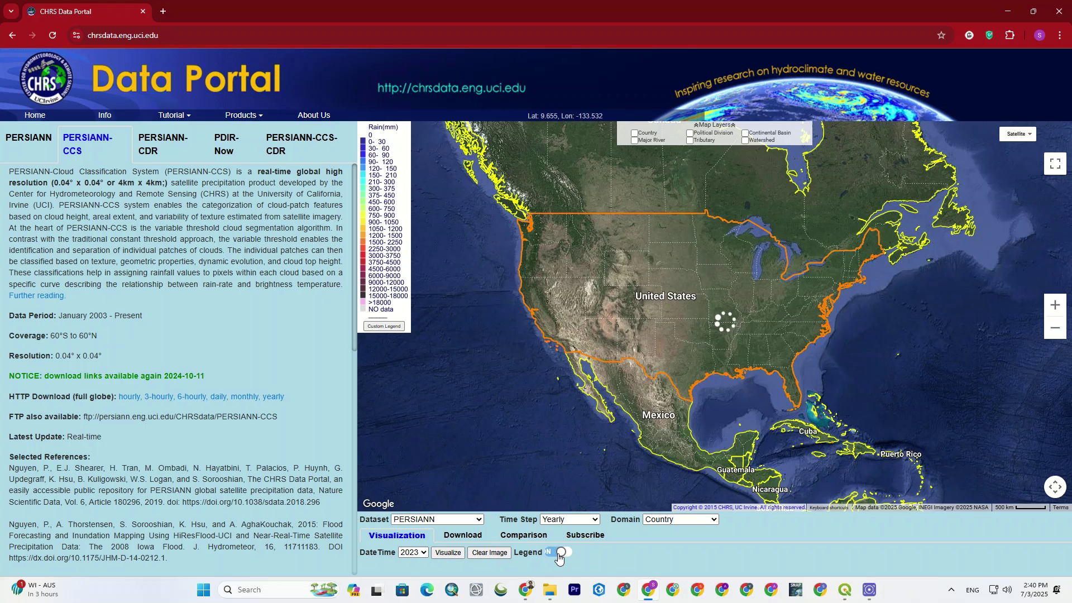
pyautogui.click(560, 556)
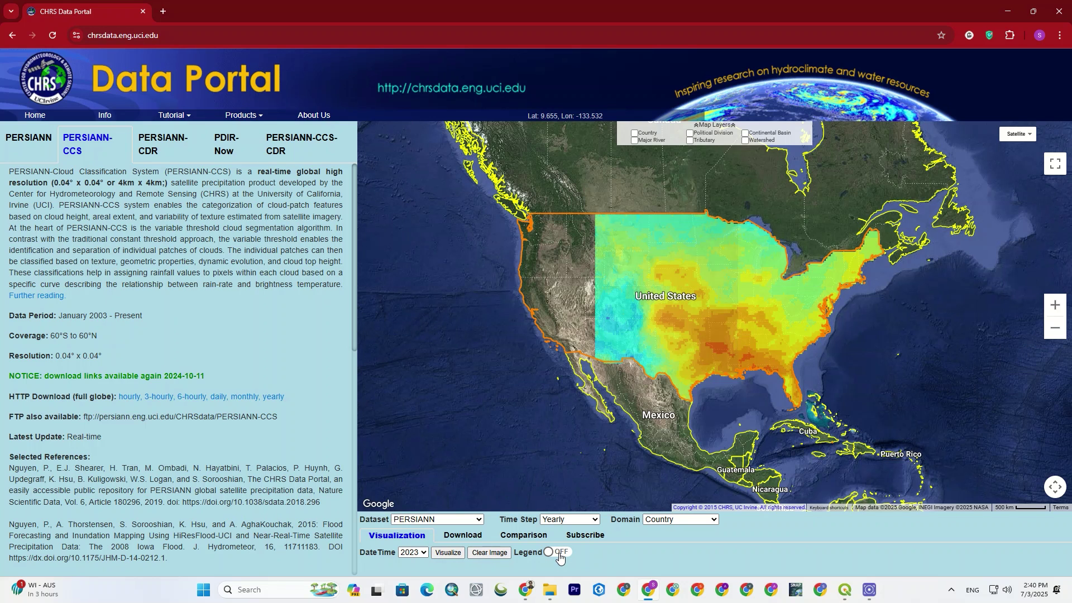
pyautogui.click(560, 554)
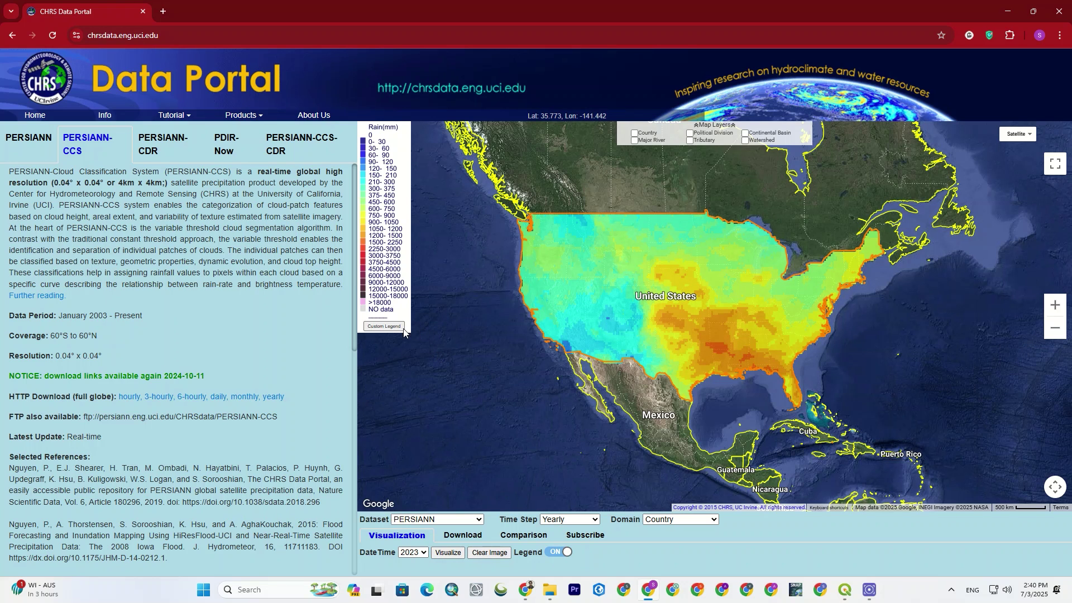
pyautogui.moveTo(382, 331); pyautogui.dragTo(450, 343)
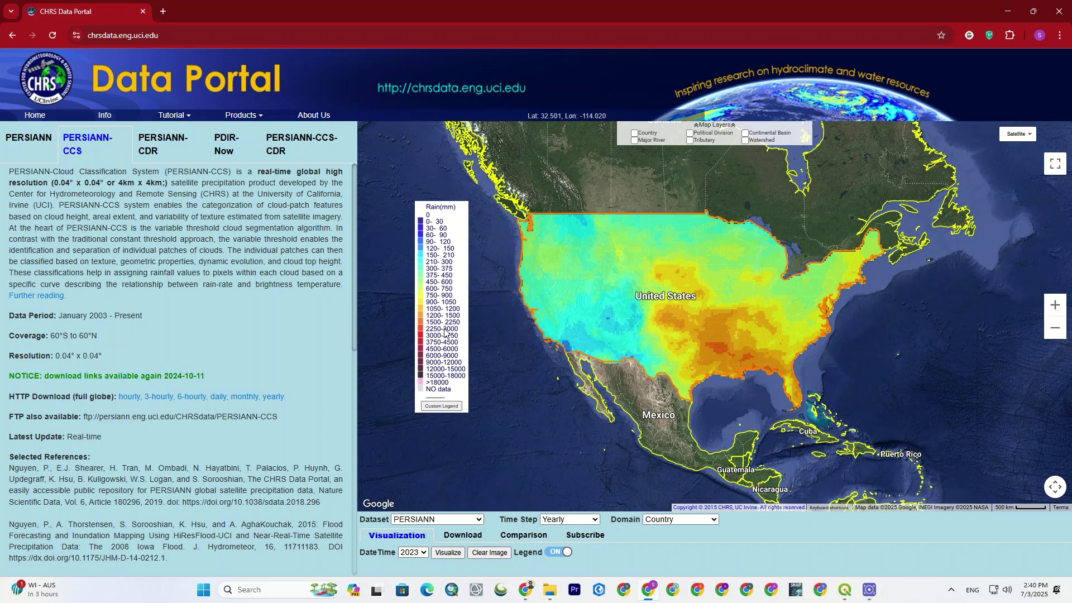
pyautogui.click(446, 413)
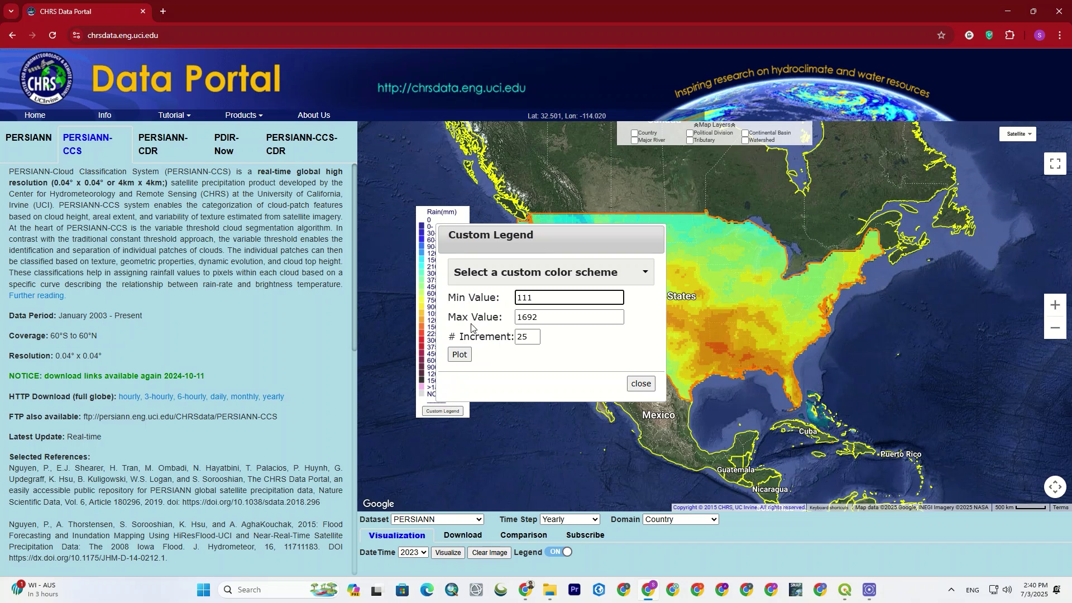
pyautogui.click(532, 296)
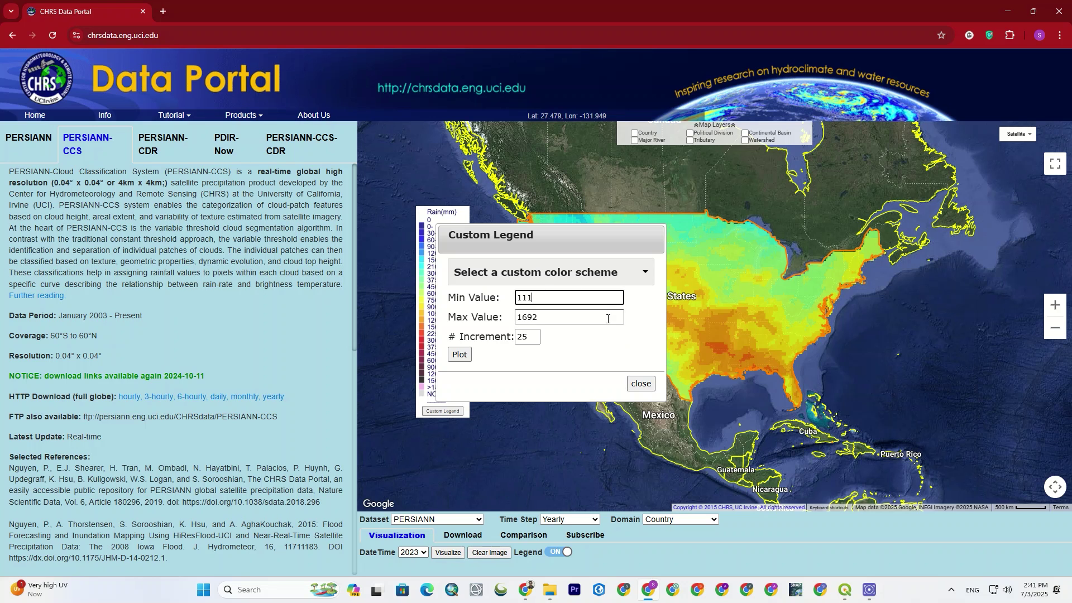
pyautogui.click(640, 383)
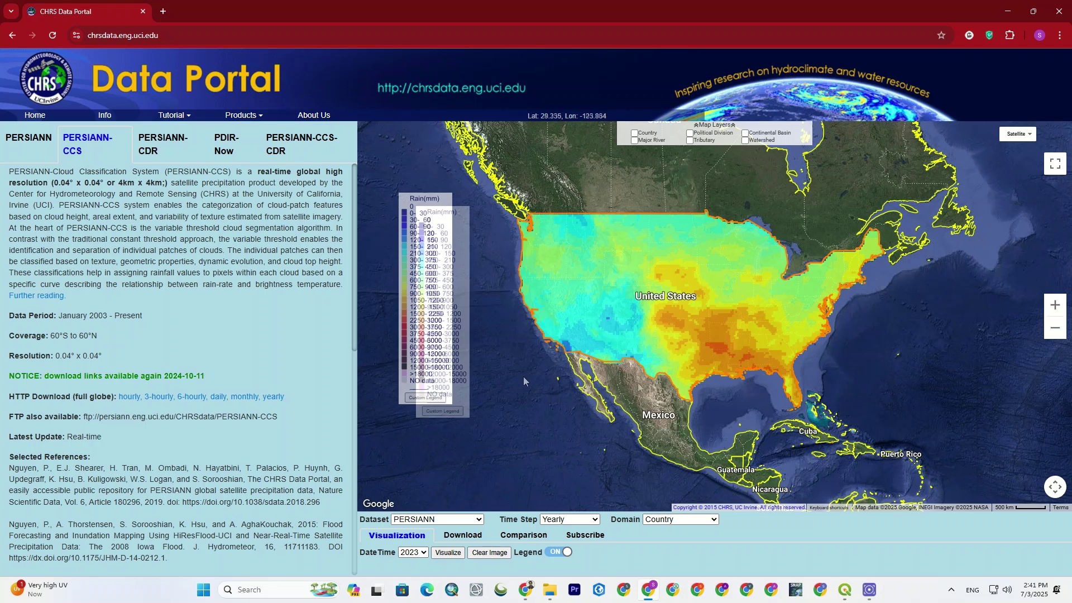
# Request a download of years 2015–2023 in Tif format with Zip compression
pyautogui.click(463, 537)
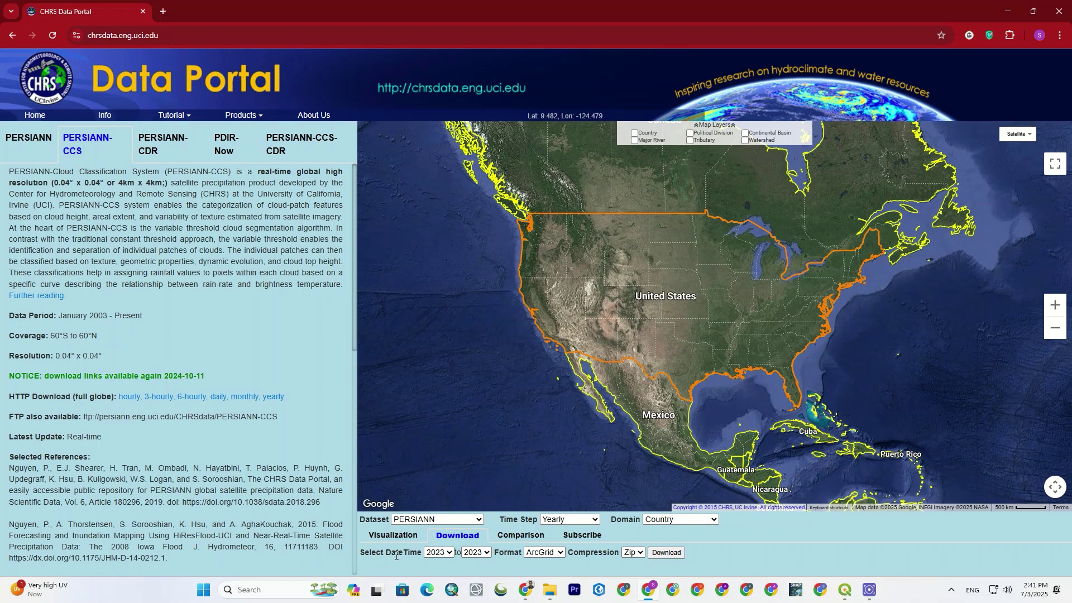
pyautogui.click(440, 552)
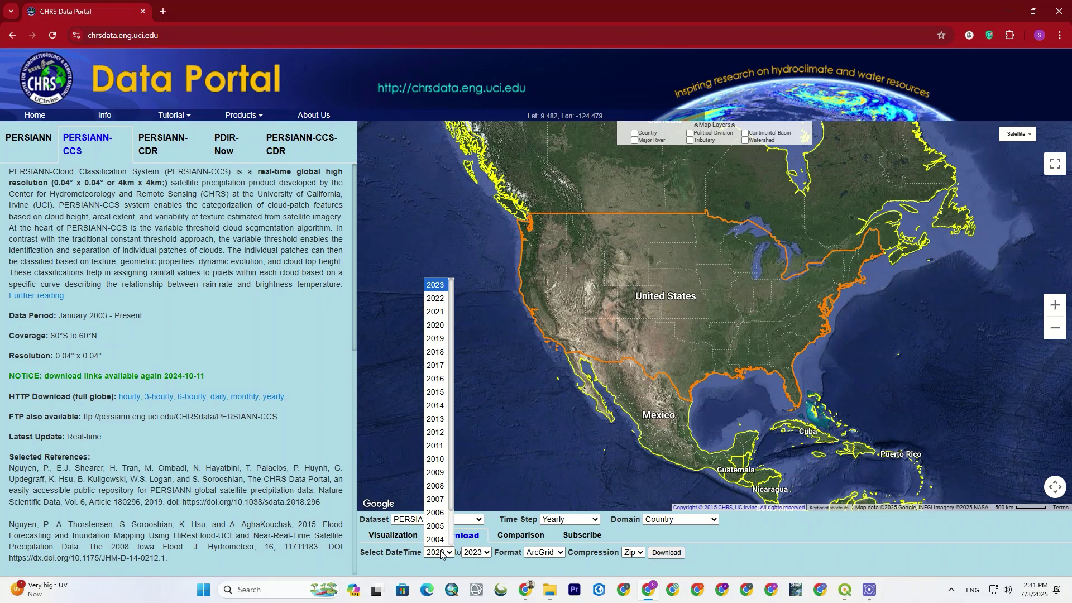
pyautogui.click(436, 392)
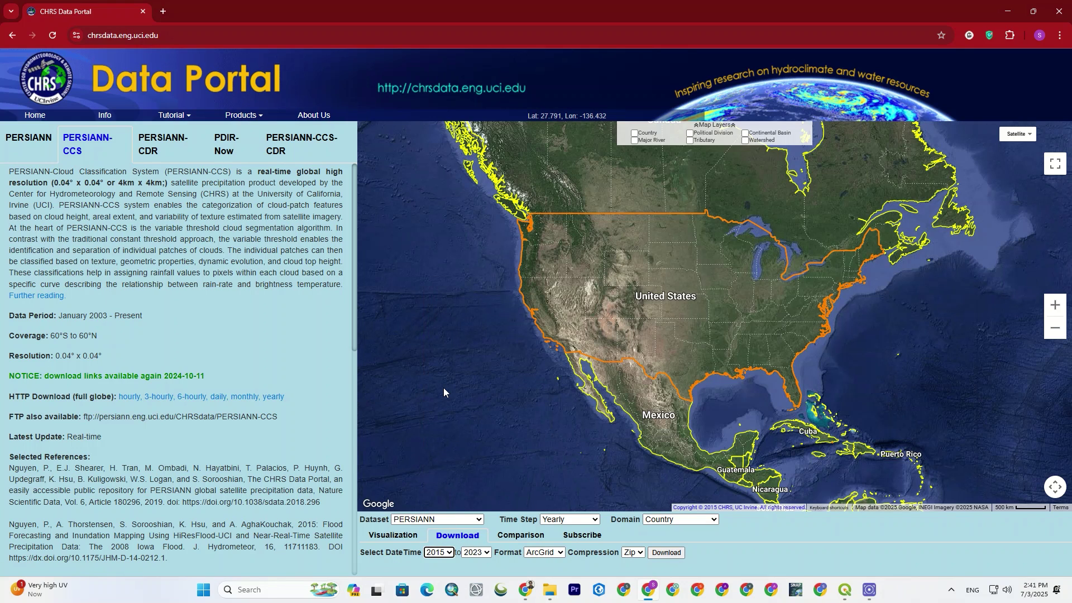
pyautogui.click(487, 554)
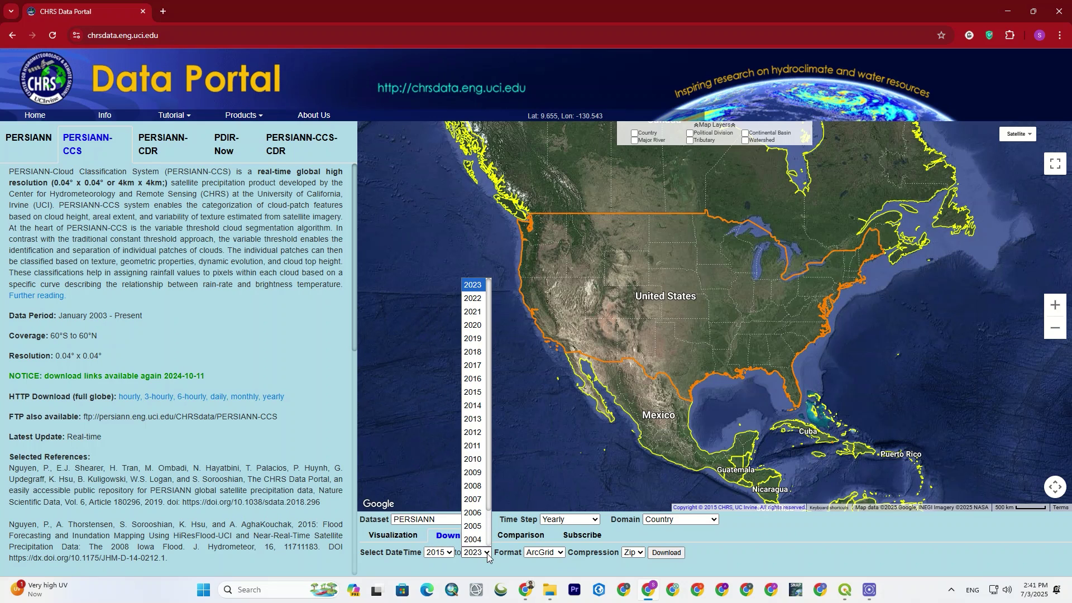
pyautogui.click(480, 286)
pyautogui.click(557, 551)
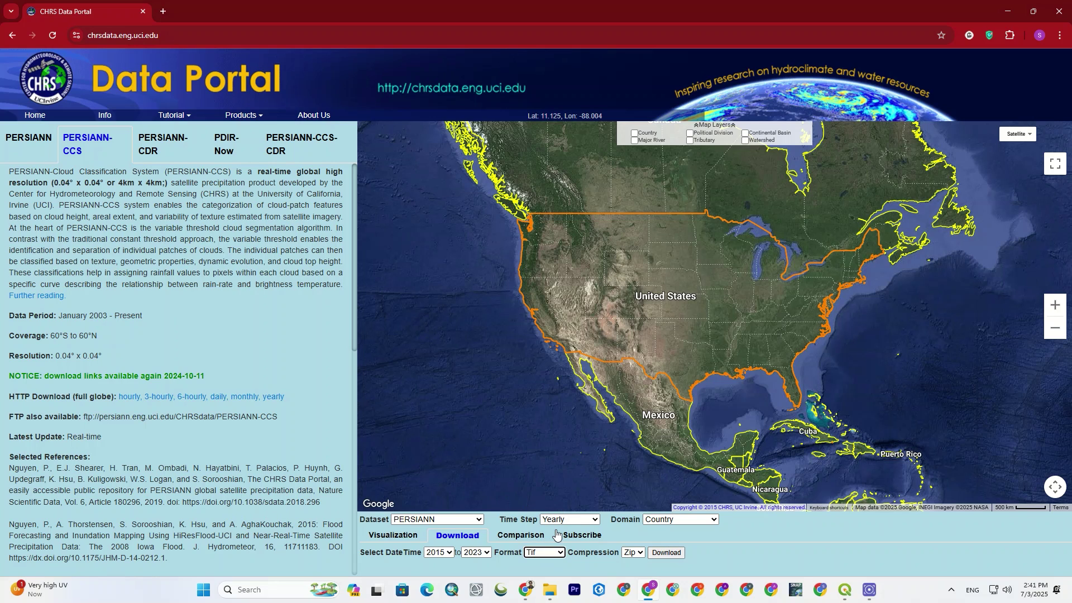
pyautogui.click(636, 552)
pyautogui.click(639, 527)
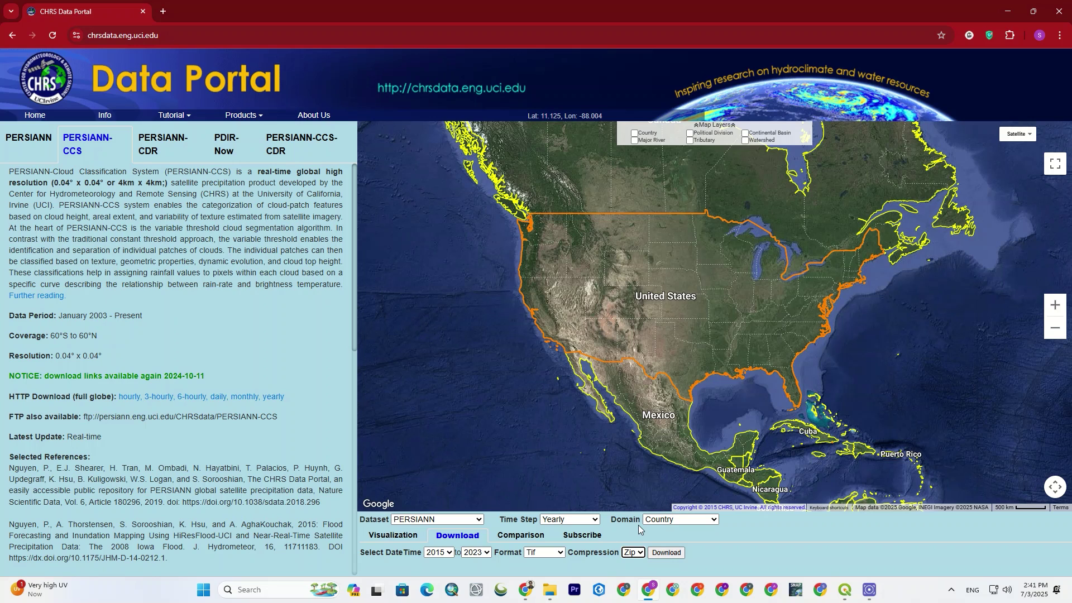
pyautogui.click(671, 553)
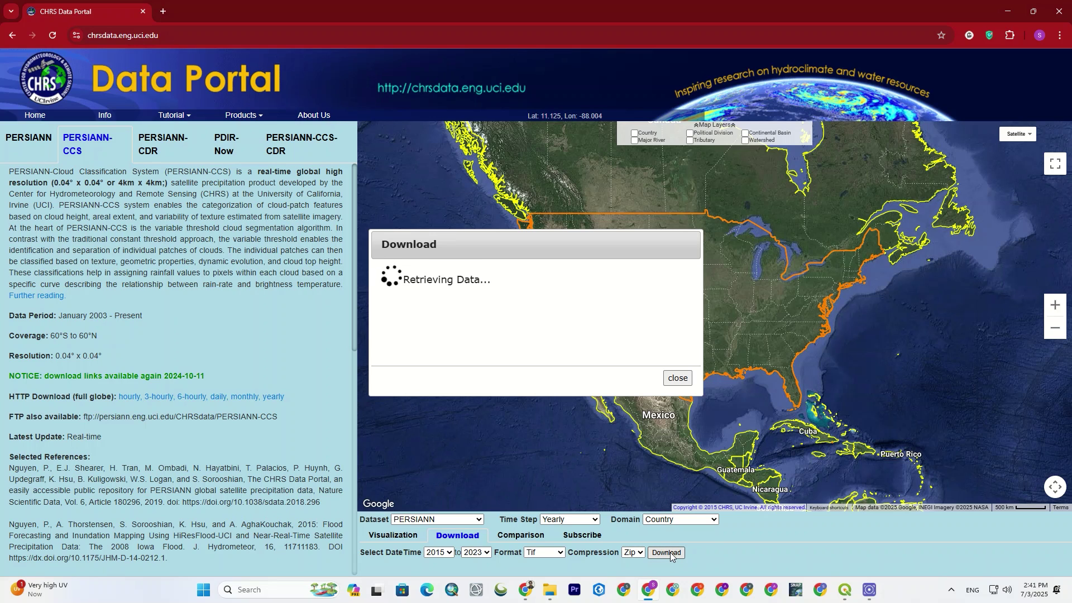
# Enter the e-mail address and download the PERSIANN_United_States zip file
pyautogui.click(446, 334)
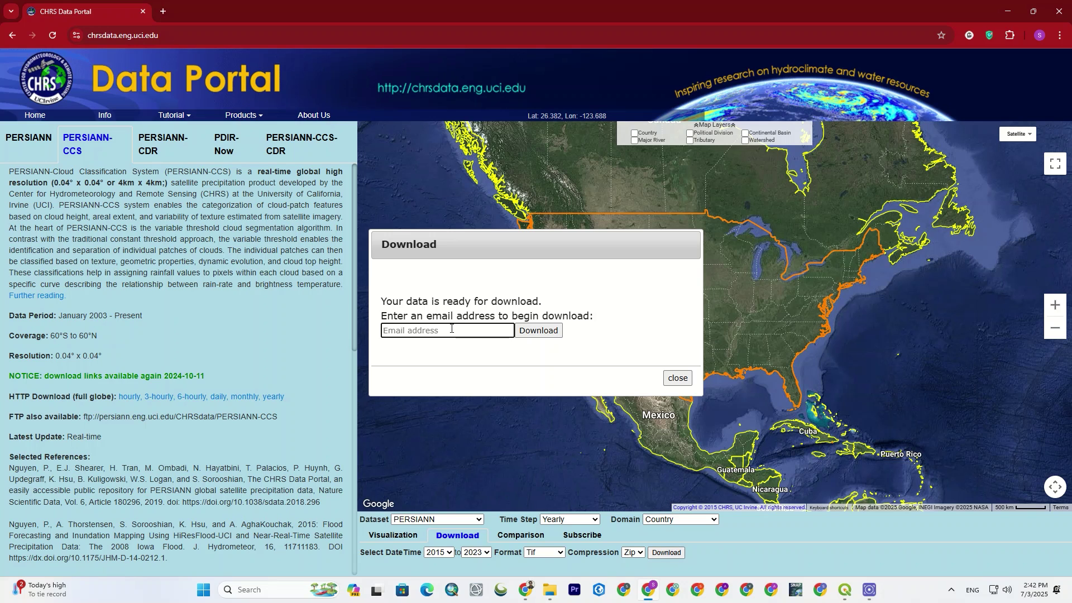
pyautogui.hotkey('ctrl', 'v')
pyautogui.click(537, 330)
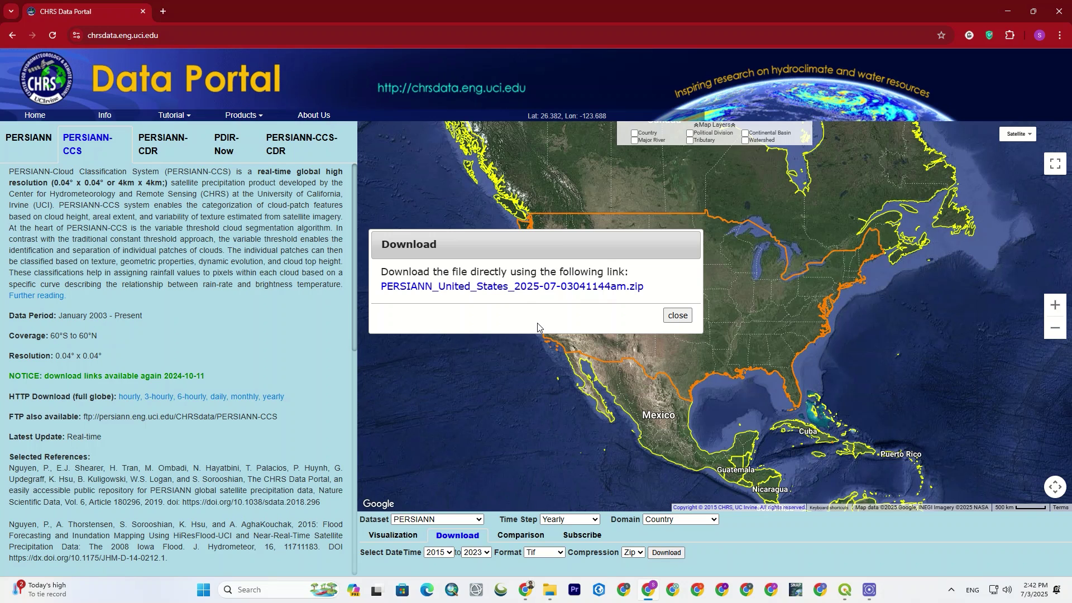
pyautogui.click(507, 291)
# Extract the downloaded PERSIANN_United_States zip to its own folder and open it
pyautogui.click(987, 62)
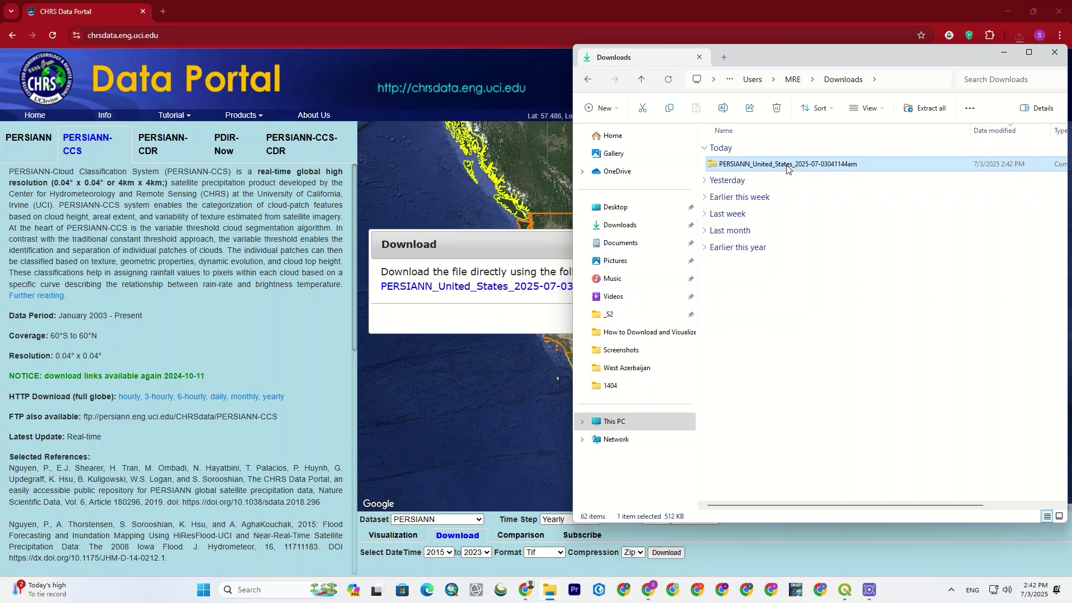
pyautogui.rightClick(787, 169)
pyautogui.moveTo(841, 425)
pyautogui.click(703, 458)
pyautogui.doubleClick(766, 182)
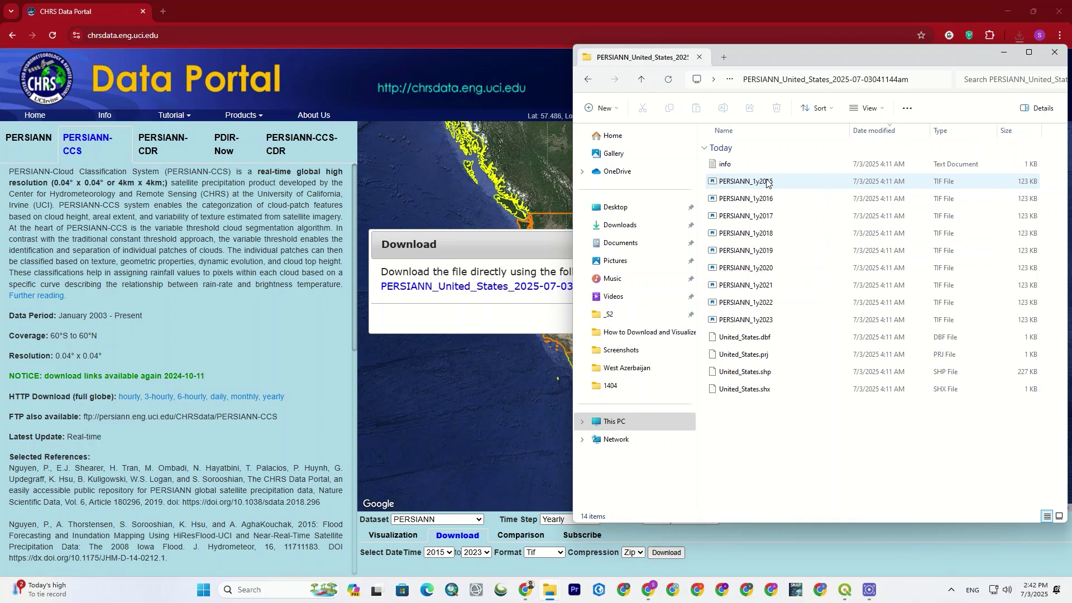
# Locate United_States.shp and read the info text file in Notepad before closing it
pyautogui.click(767, 374)
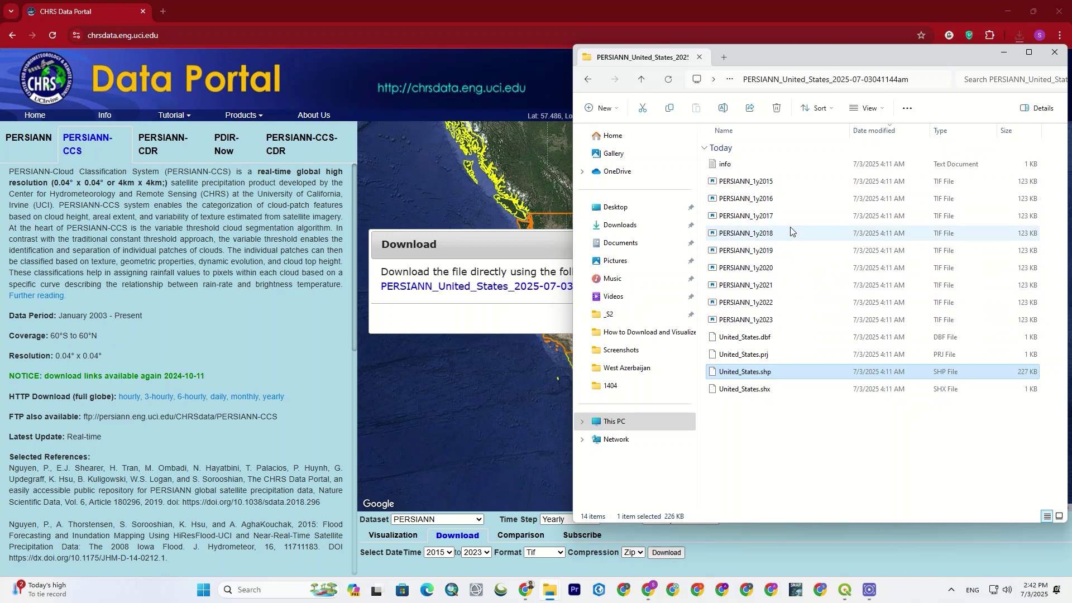
pyautogui.click(779, 166)
pyautogui.doubleClick(779, 168)
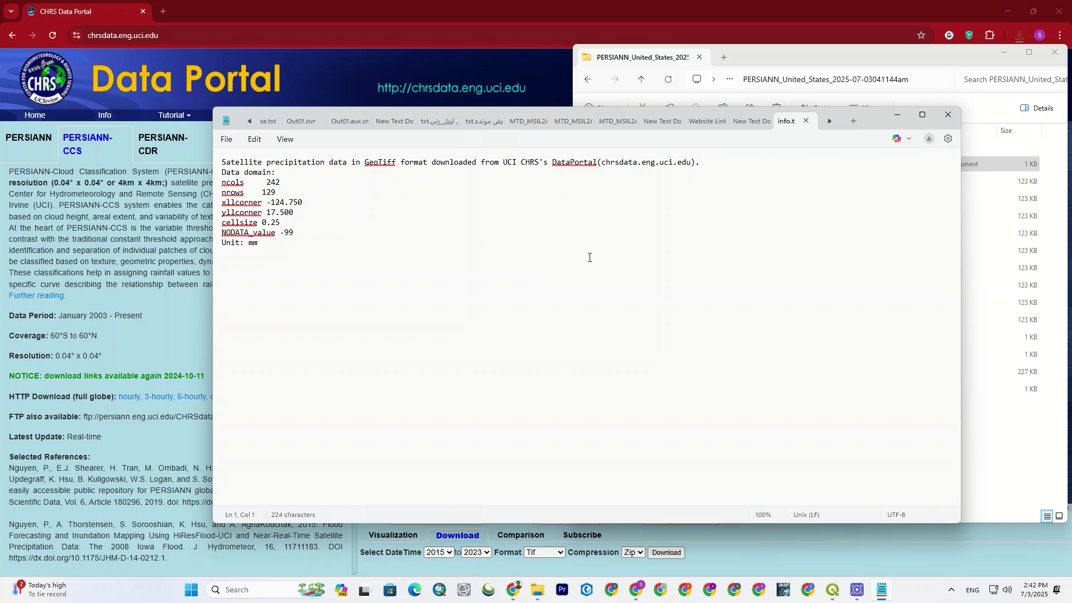
pyautogui.click(950, 115)
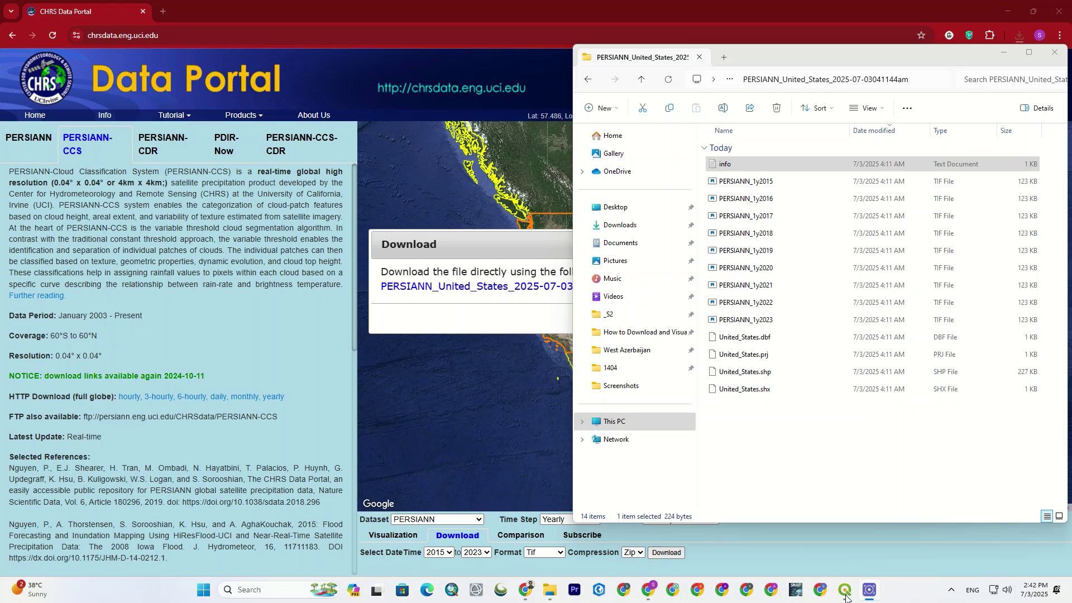
# Add the PERSIANN_1y2023 and PERSIANN_1y2015 rasters to the QGIS map
pyautogui.click(844, 596)
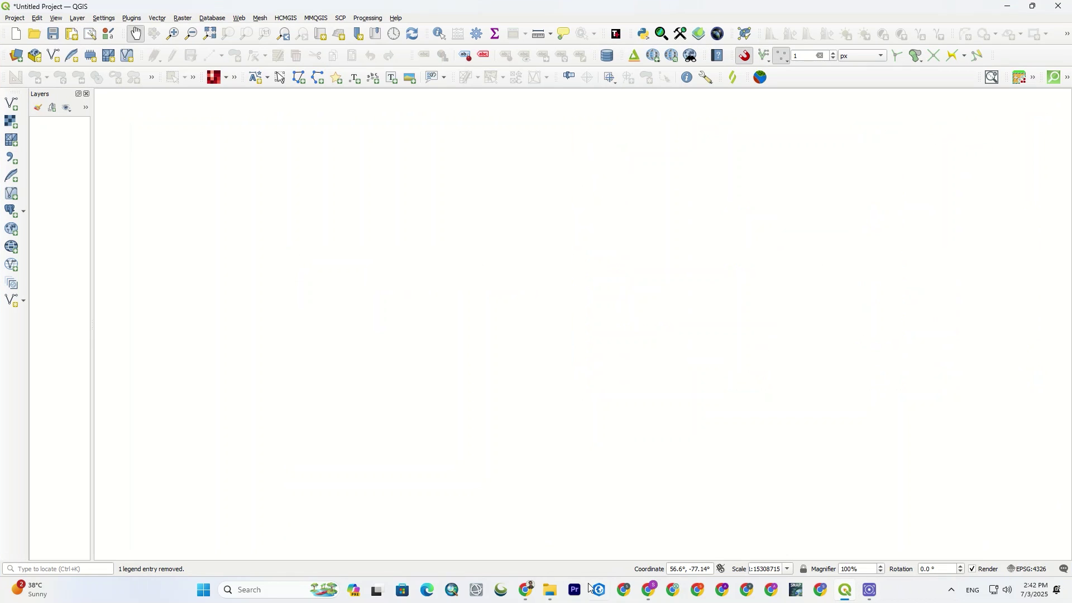
pyautogui.moveTo(558, 596)
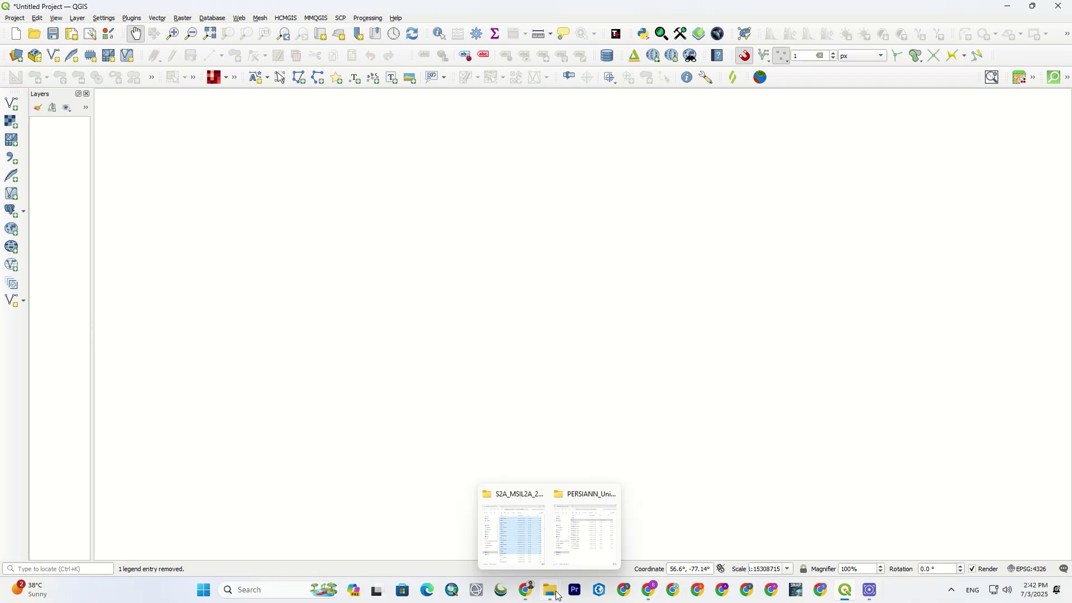
pyautogui.click(577, 541)
pyautogui.click(751, 319)
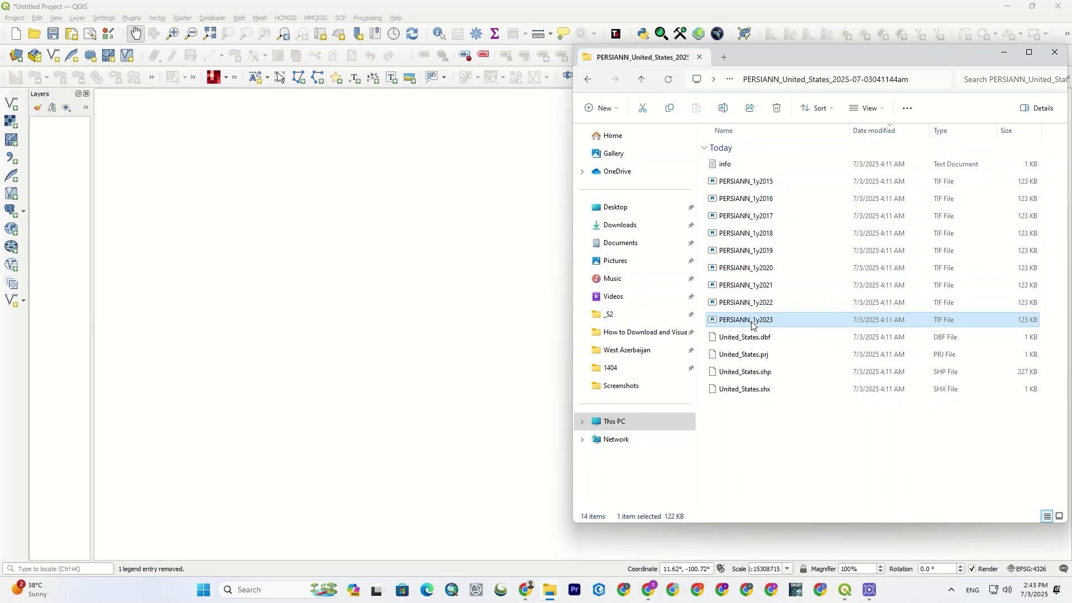
pyautogui.moveTo(803, 317); pyautogui.dragTo(472, 316)
pyautogui.click(782, 183)
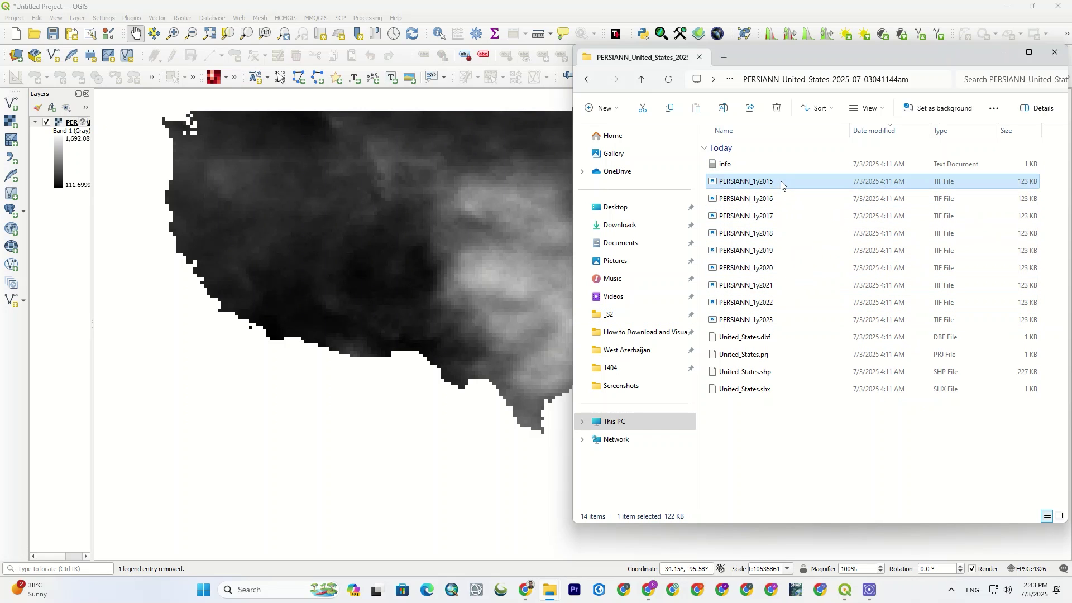
pyautogui.moveTo(547, 223); pyautogui.dragTo(478, 233)
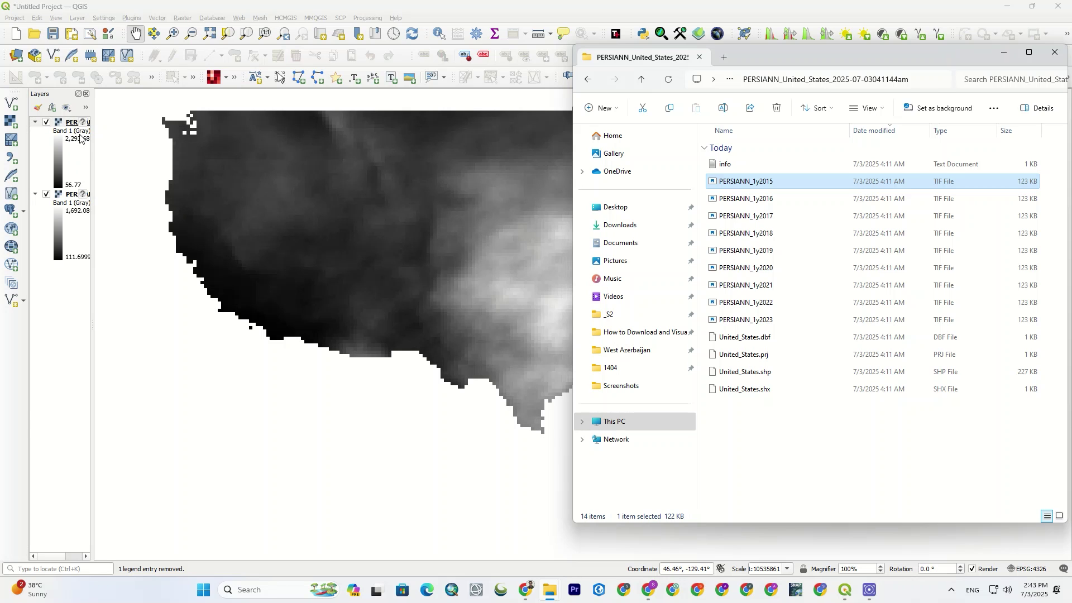
# Toggle the 2015 layer off and on to compare it with 2023
pyautogui.click(62, 130)
pyautogui.click(46, 122)
pyautogui.click(47, 122)
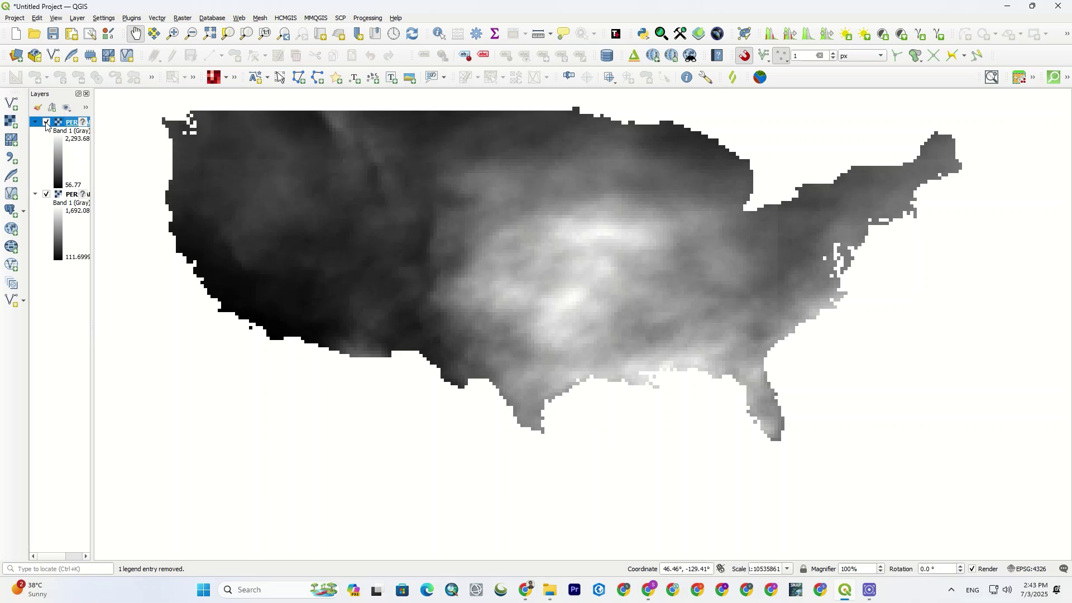
pyautogui.click(59, 159)
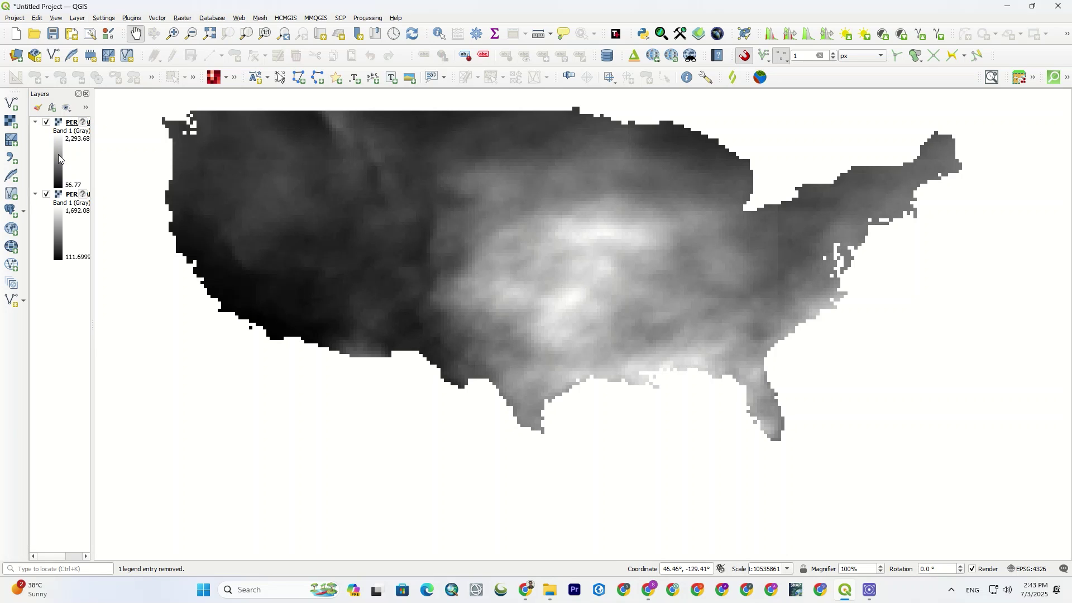
# Style the 2015 layer as paletted unique values with the Spectral ramp and apply it
pyautogui.doubleClick(59, 159)
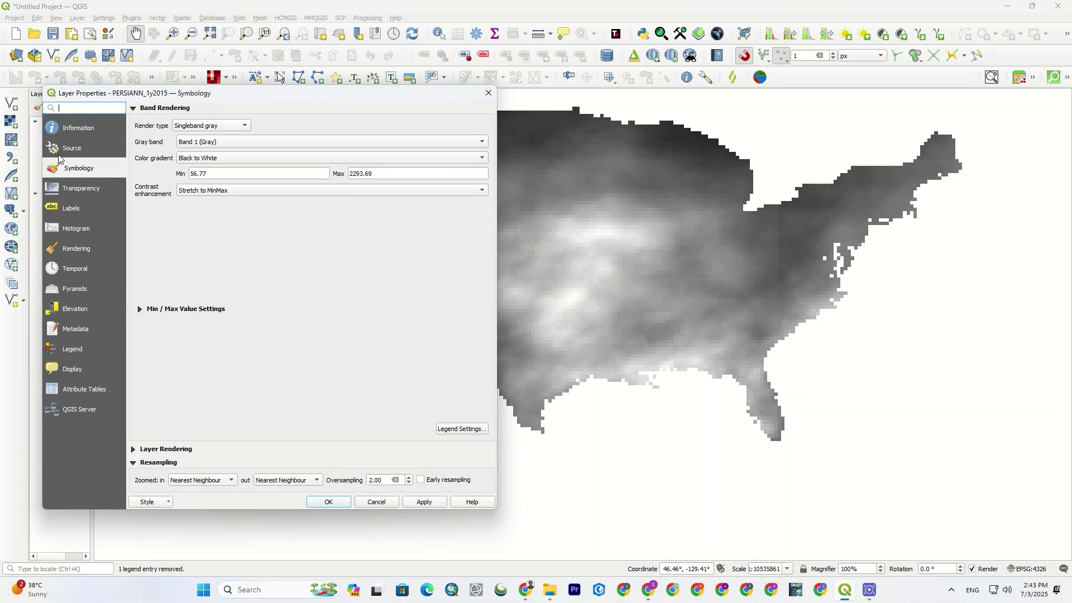
pyautogui.moveTo(174, 97); pyautogui.dragTo(327, 88)
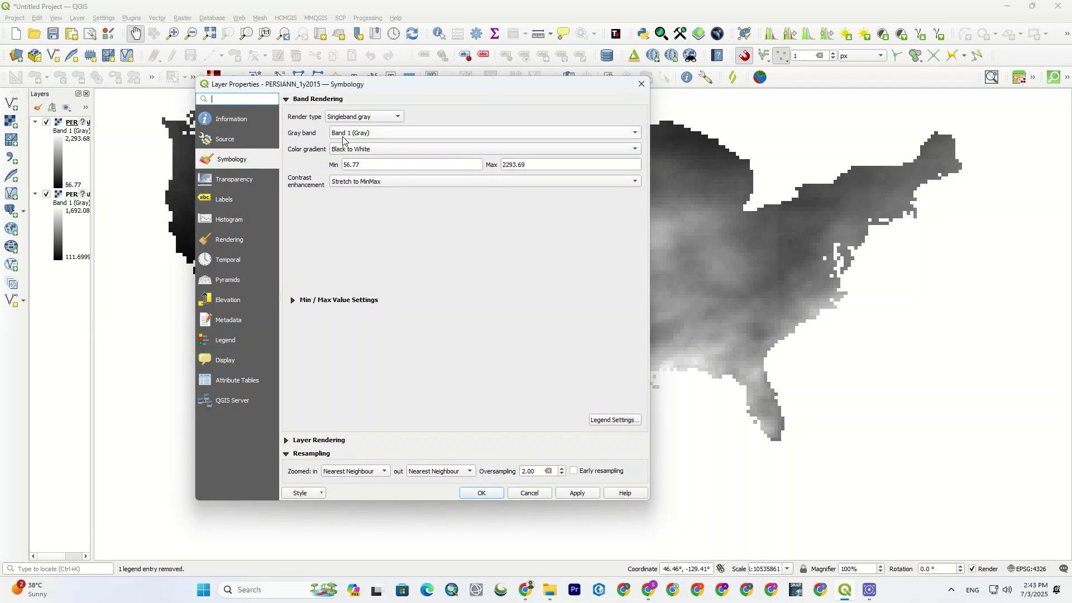
pyautogui.click(389, 120)
pyautogui.click(387, 105)
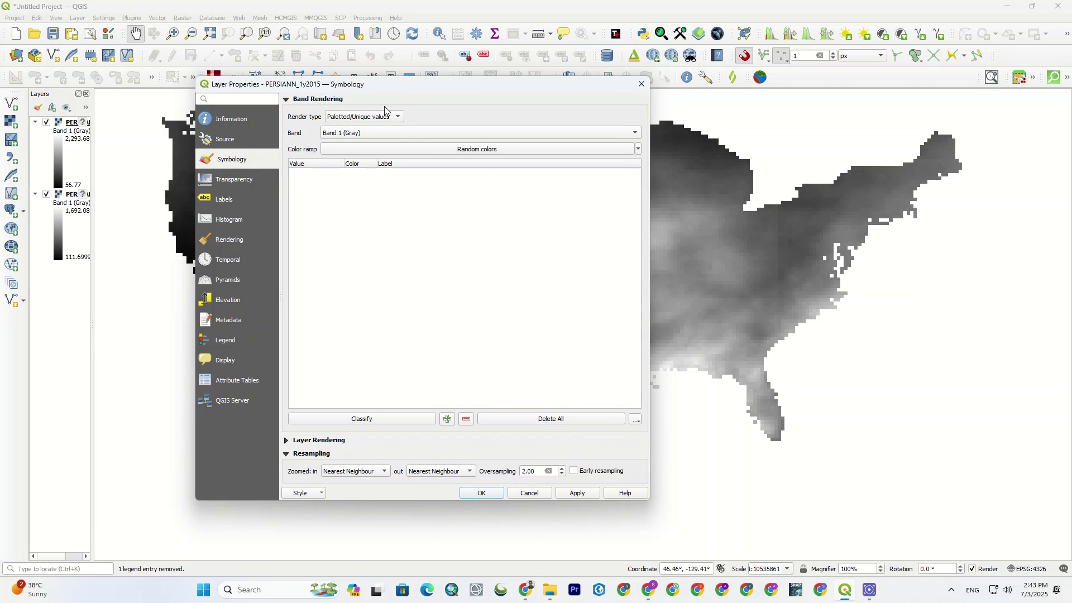
pyautogui.click(387, 149)
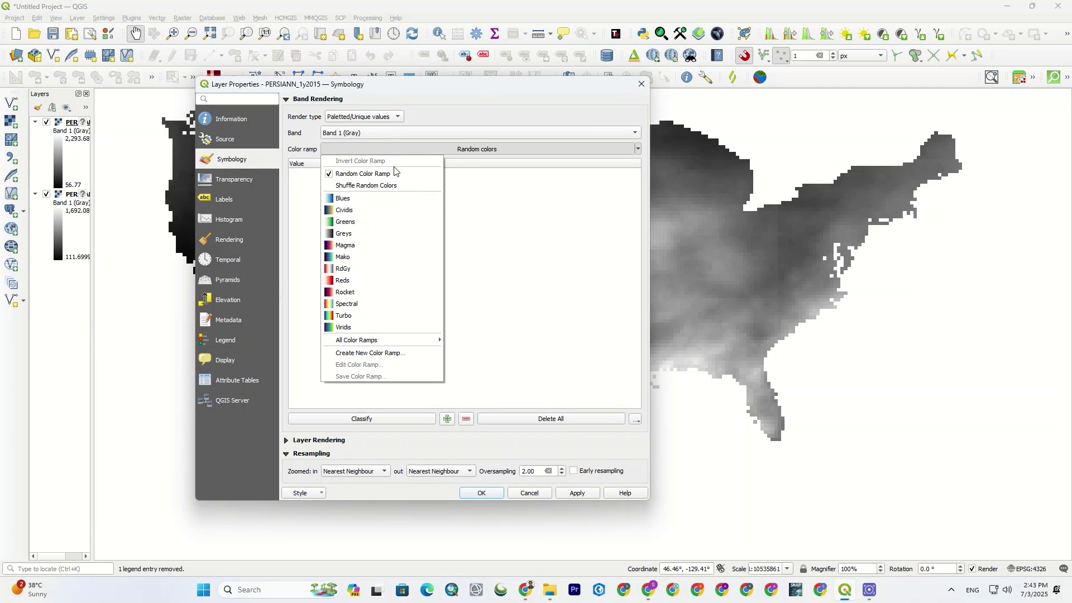
pyautogui.click(380, 304)
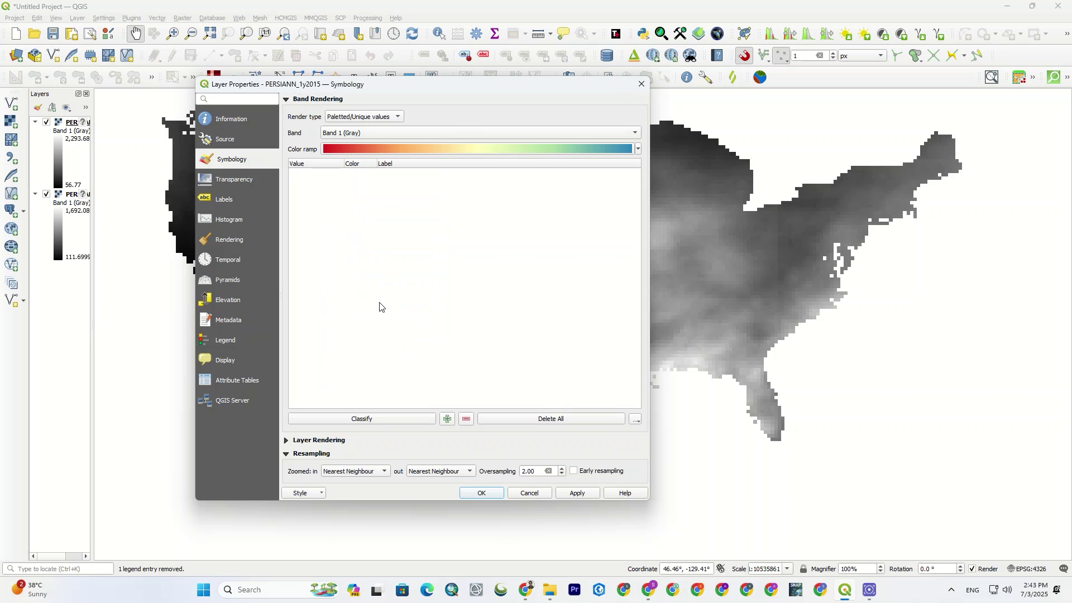
pyautogui.click(364, 418)
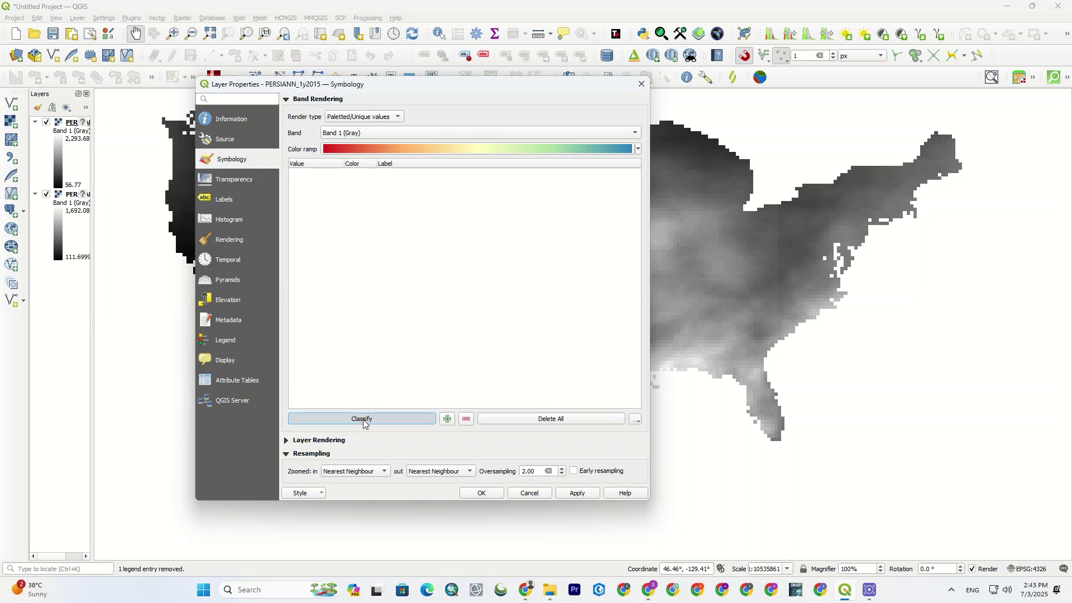
pyautogui.click(578, 493)
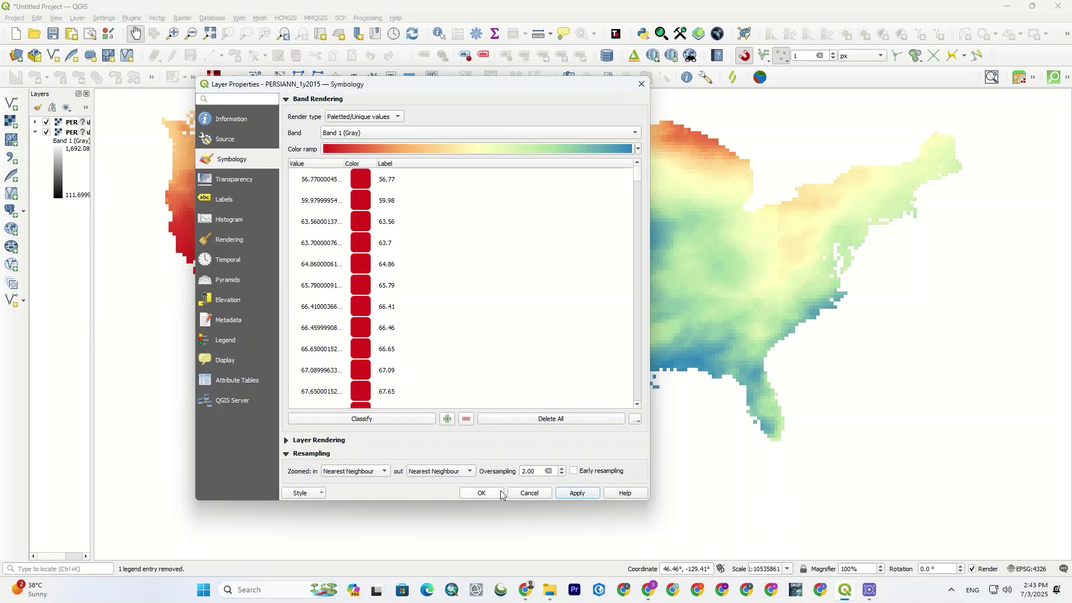
pyautogui.click(481, 493)
# Set the 2023 layer to paletted unique values with the Spectral ramp and classify
pyautogui.doubleClick(57, 162)
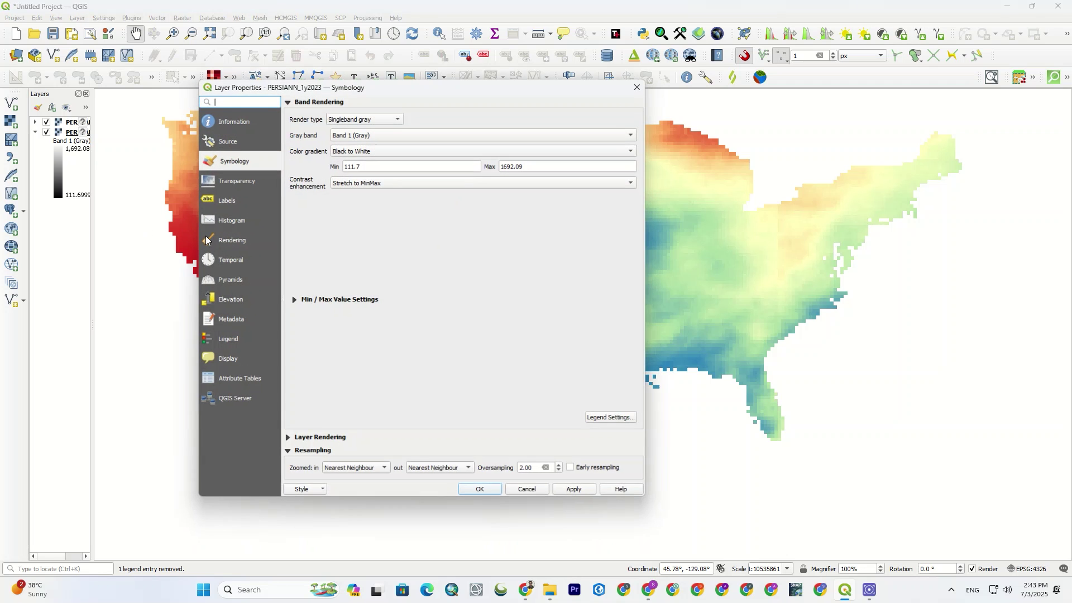
pyautogui.click(385, 117)
pyautogui.click(384, 105)
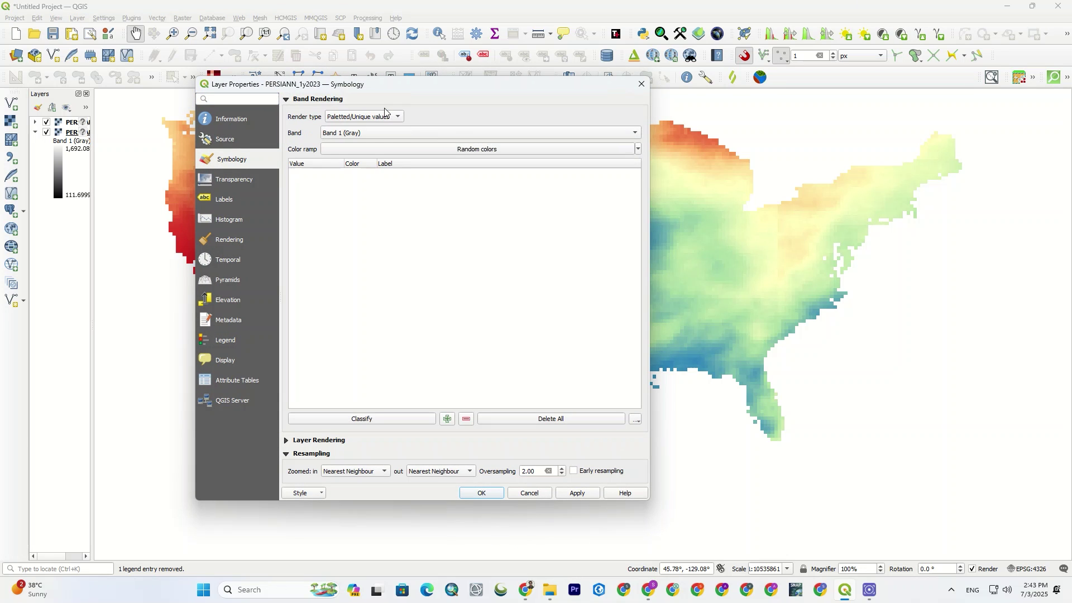
pyautogui.click(368, 150)
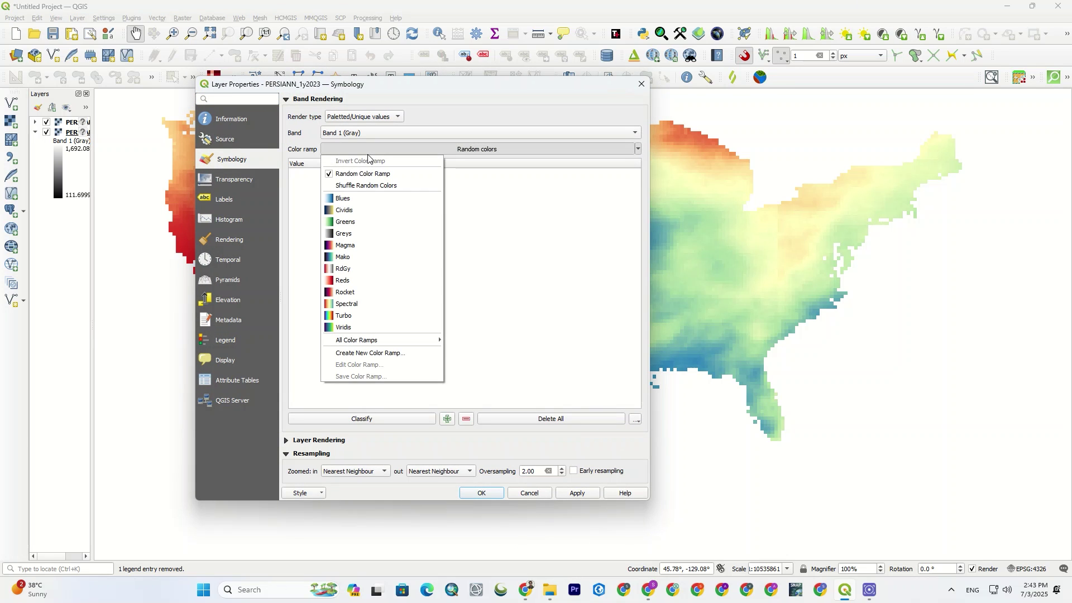
pyautogui.click(350, 306)
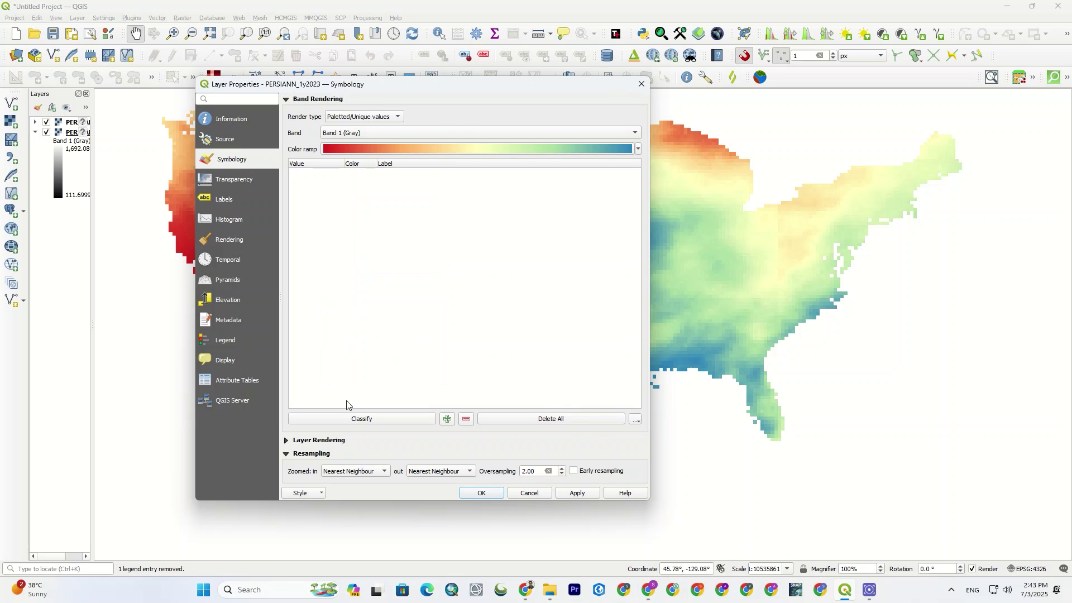
pyautogui.click(343, 419)
# Apply the new styling, widen the Layers panel, and toggle PERSIANN_1y2015 to compare years
pyautogui.click(483, 493)
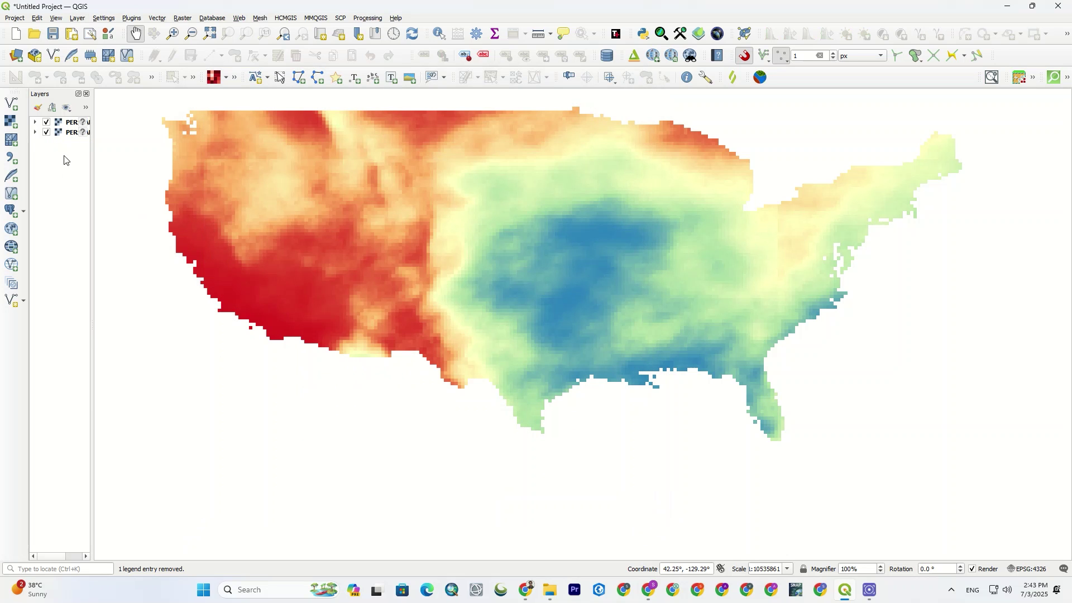
pyautogui.moveTo(94, 136); pyautogui.dragTo(146, 134)
pyautogui.click(47, 123)
pyautogui.click(46, 122)
pyautogui.click(47, 123)
pyautogui.click(47, 123)
pyautogui.click(46, 122)
pyautogui.click(47, 122)
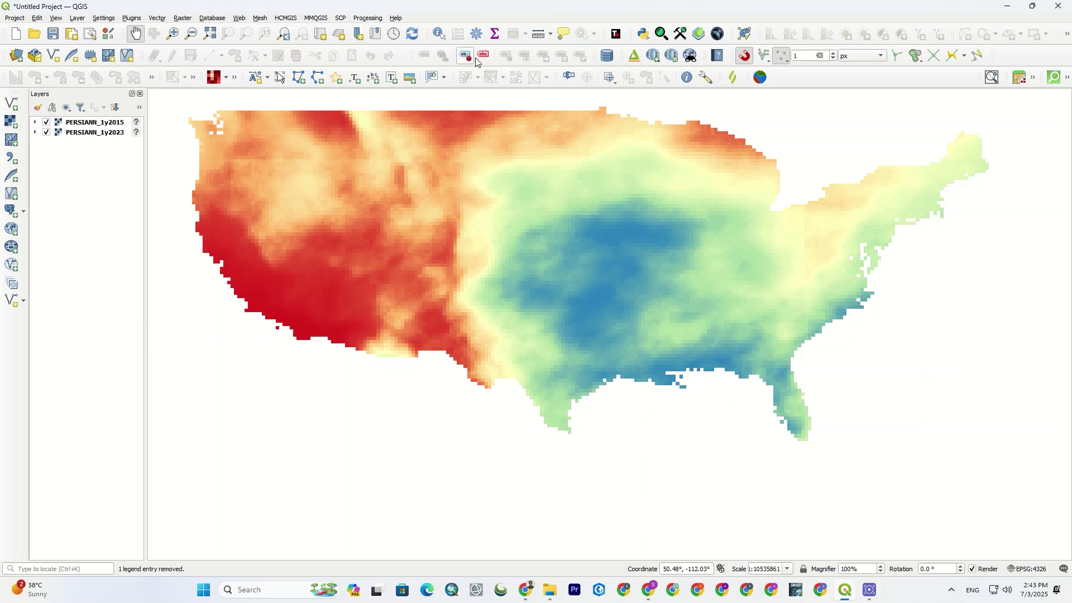
# Add Google Satellite imagery from QuickMapServices as a basemap
pyautogui.click(655, 56)
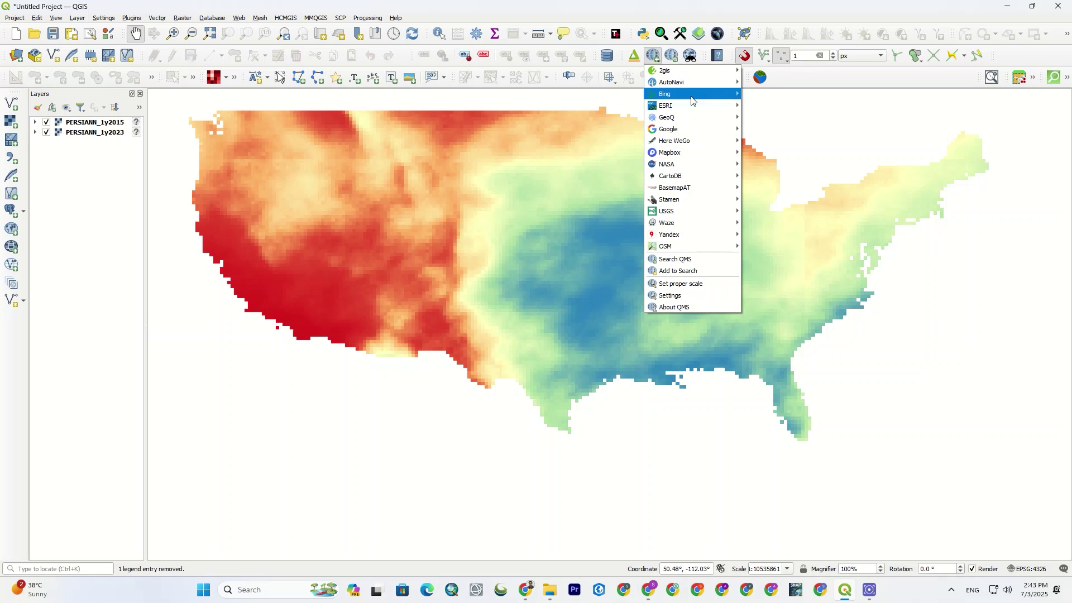
pyautogui.moveTo(692, 129)
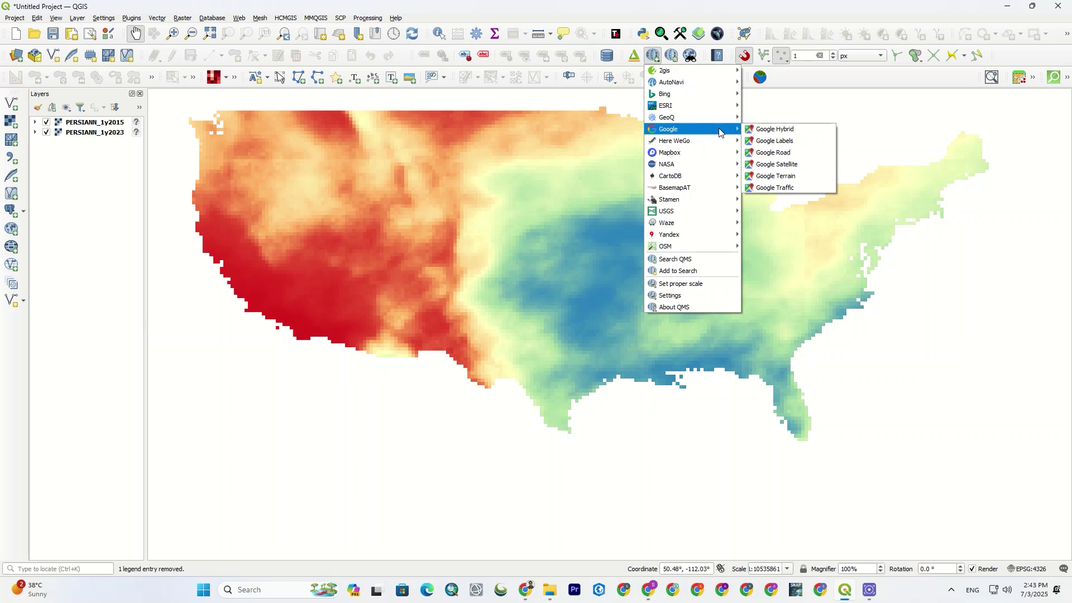
pyautogui.click(775, 164)
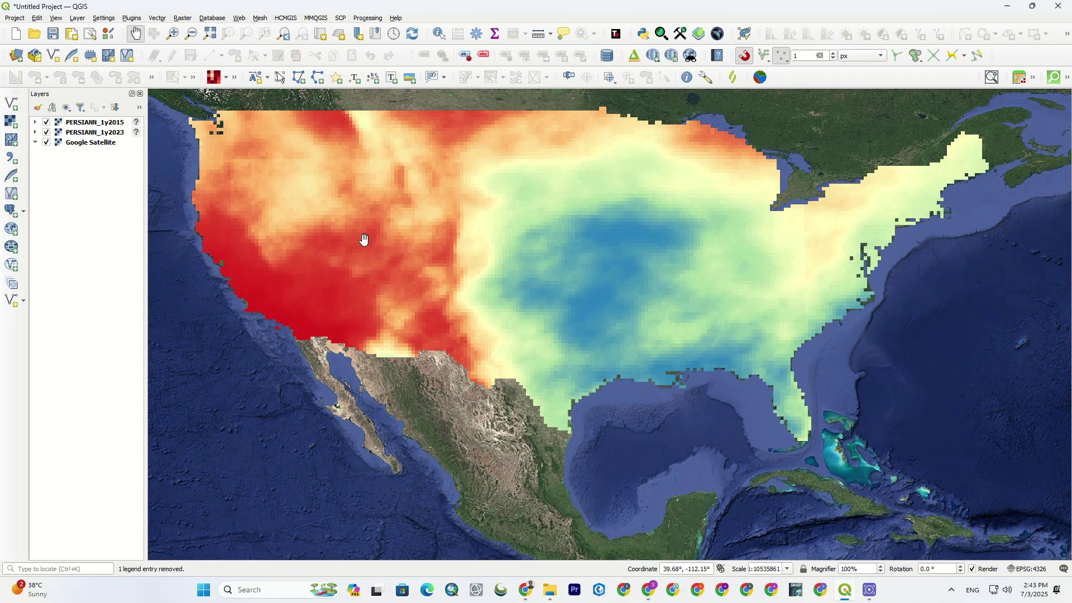
pyautogui.scroll(-1, 451, 362)
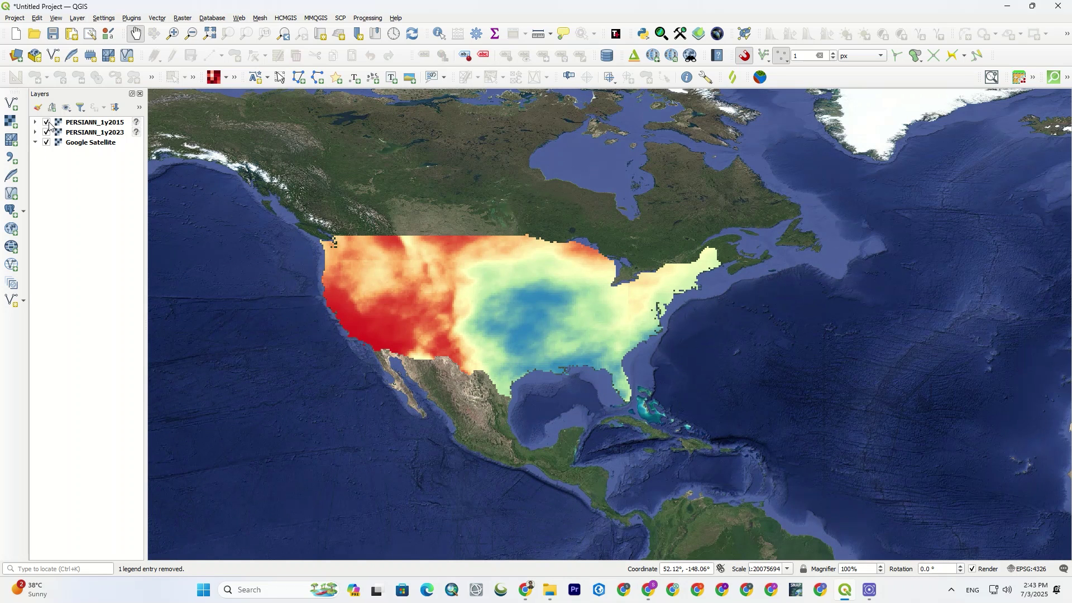
# Hide PERSIANN_1y2015 so only the 2023 rainfall raster shows over Google Satellite
pyautogui.click(47, 122)
pyautogui.click(47, 132)
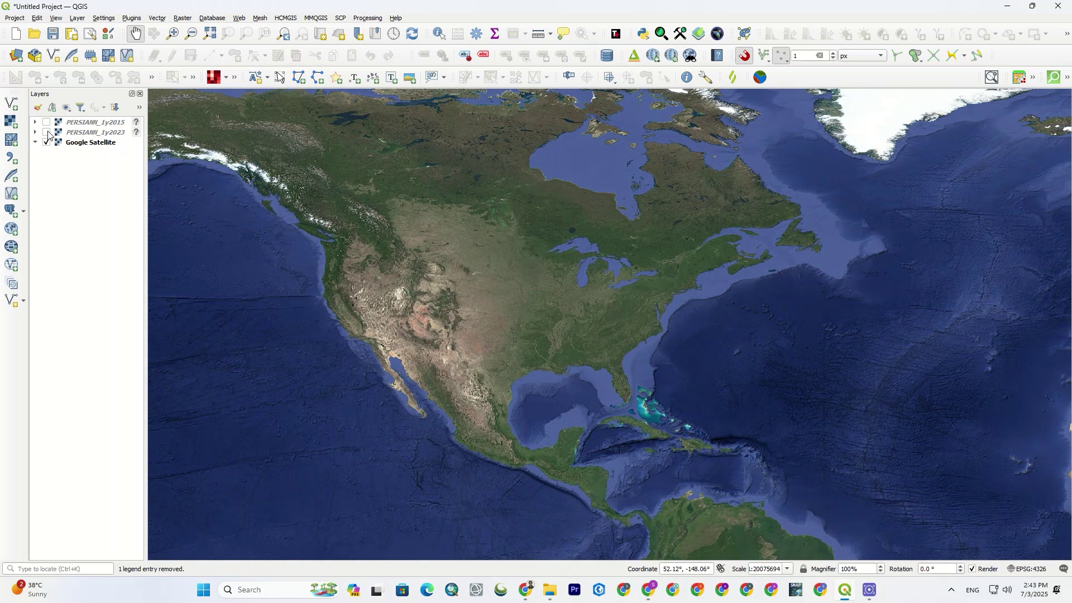
pyautogui.click(48, 133)
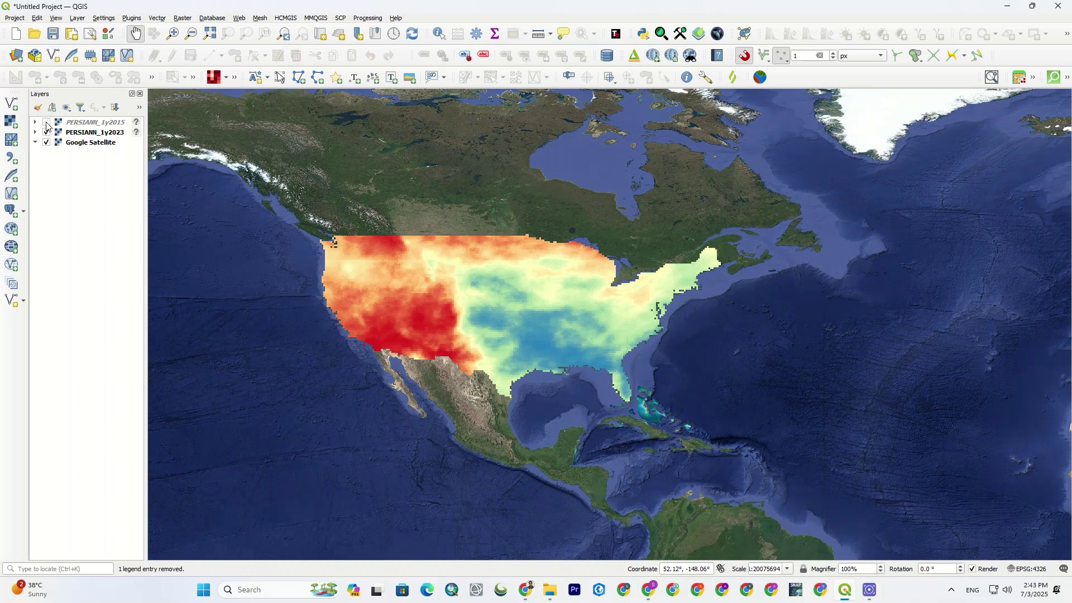
pyautogui.click(47, 122)
pyautogui.click(47, 122)
pyautogui.scroll(1, 463, 334)
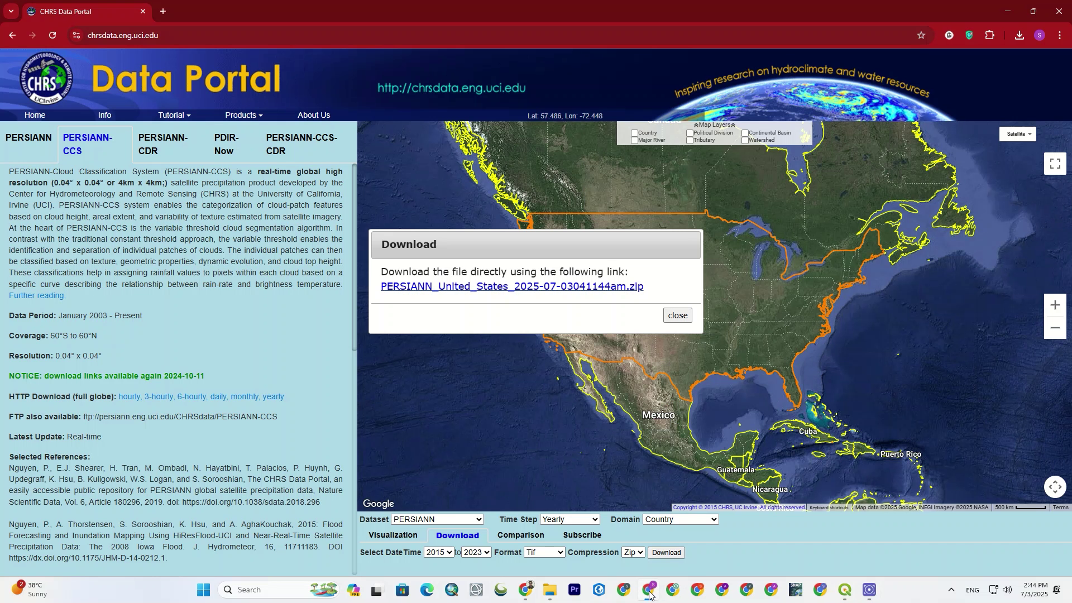
# Return to the data portal, dismiss the download message, and choose the Comparison tab
pyautogui.click(648, 590)
pyautogui.click(675, 316)
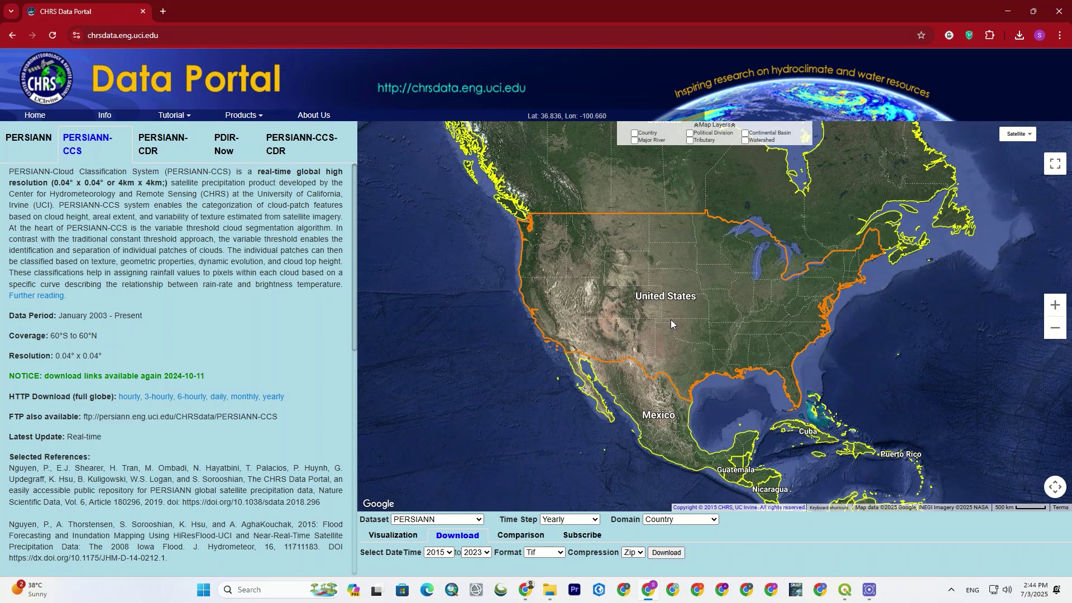
pyautogui.click(522, 536)
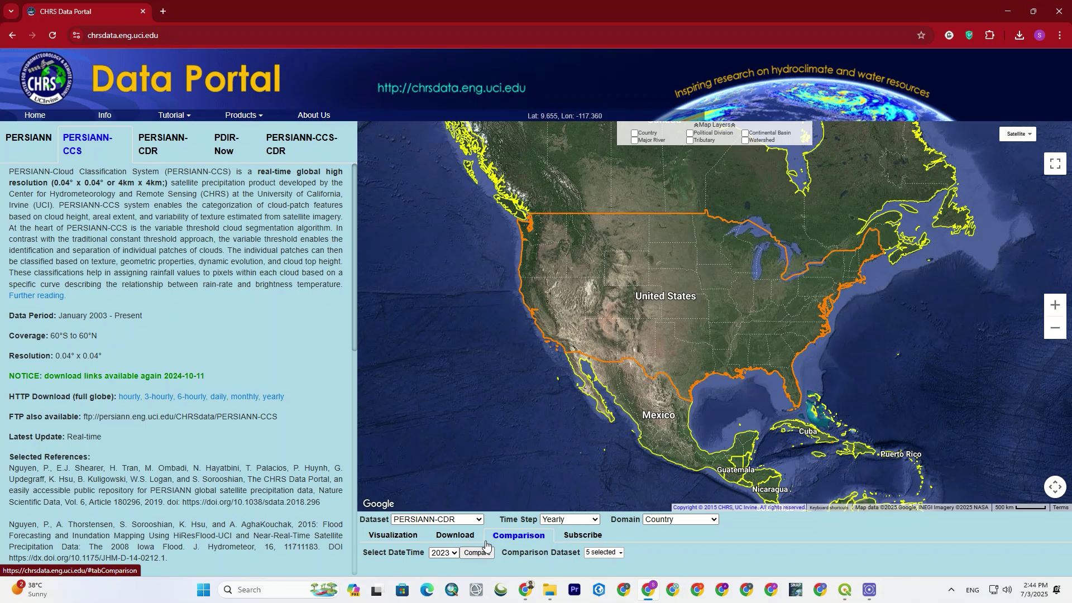
# Compare 2023 PERSIANN-CDR against all five datasets, keeping PERSIANN-CCS included
pyautogui.click(447, 555)
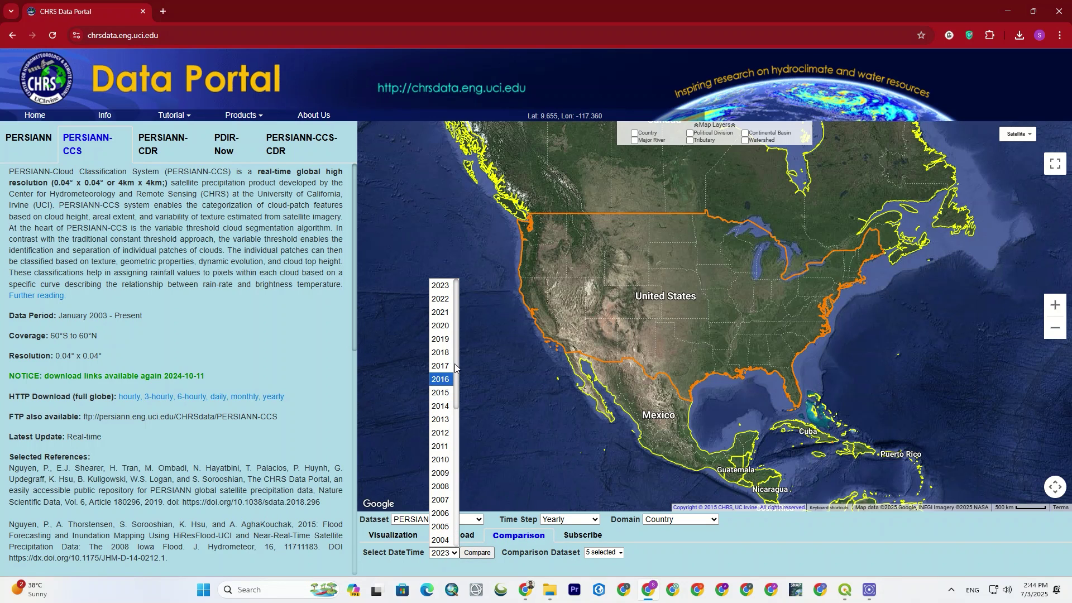
pyautogui.click(443, 291)
pyautogui.click(615, 553)
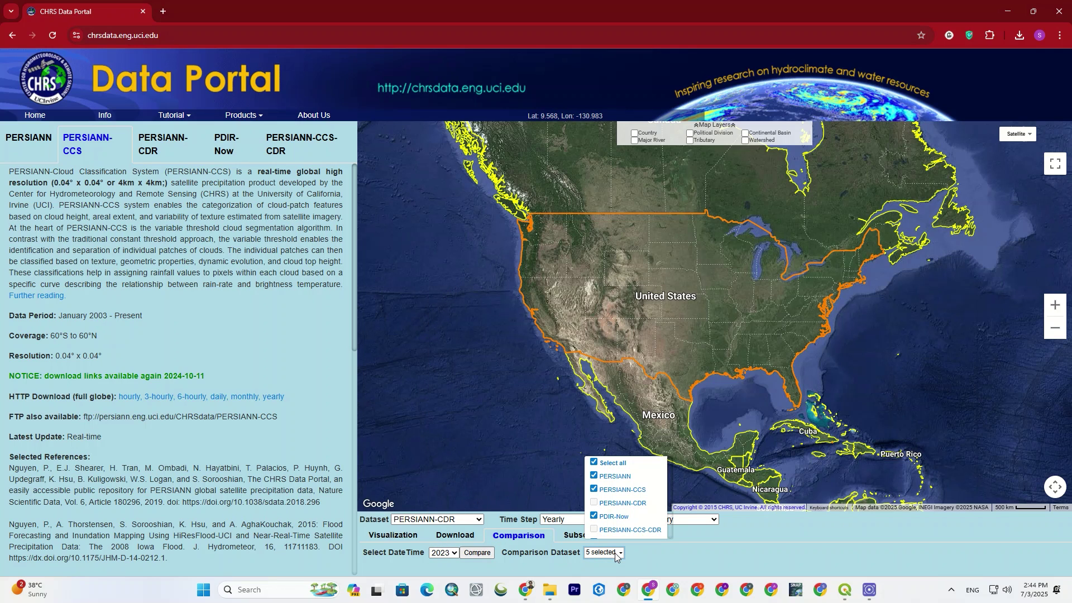
pyautogui.click(594, 490)
pyautogui.click(594, 490)
pyautogui.click(643, 554)
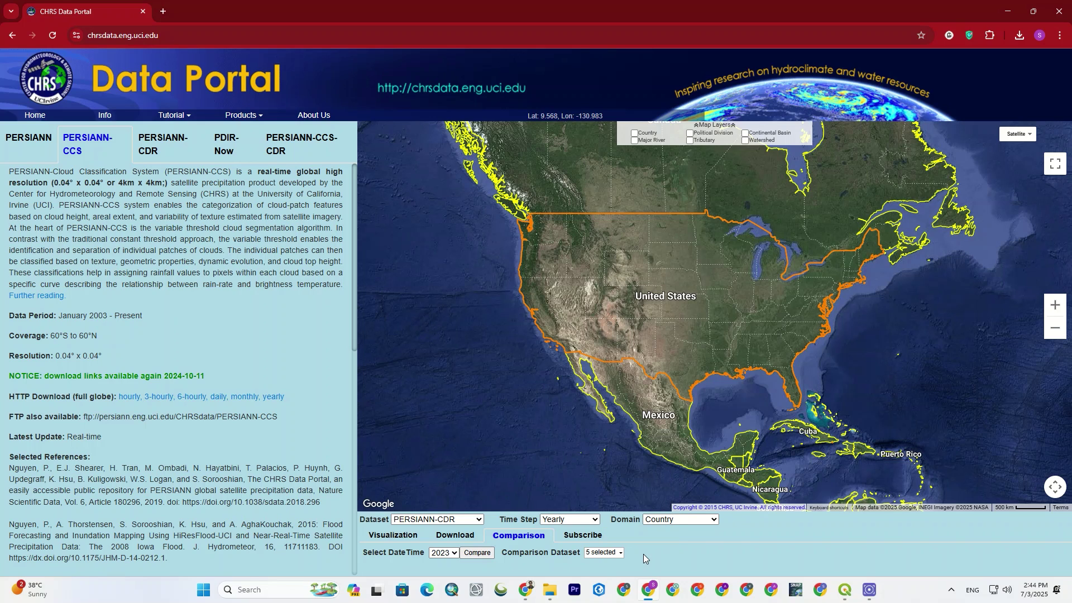
pyautogui.click(477, 553)
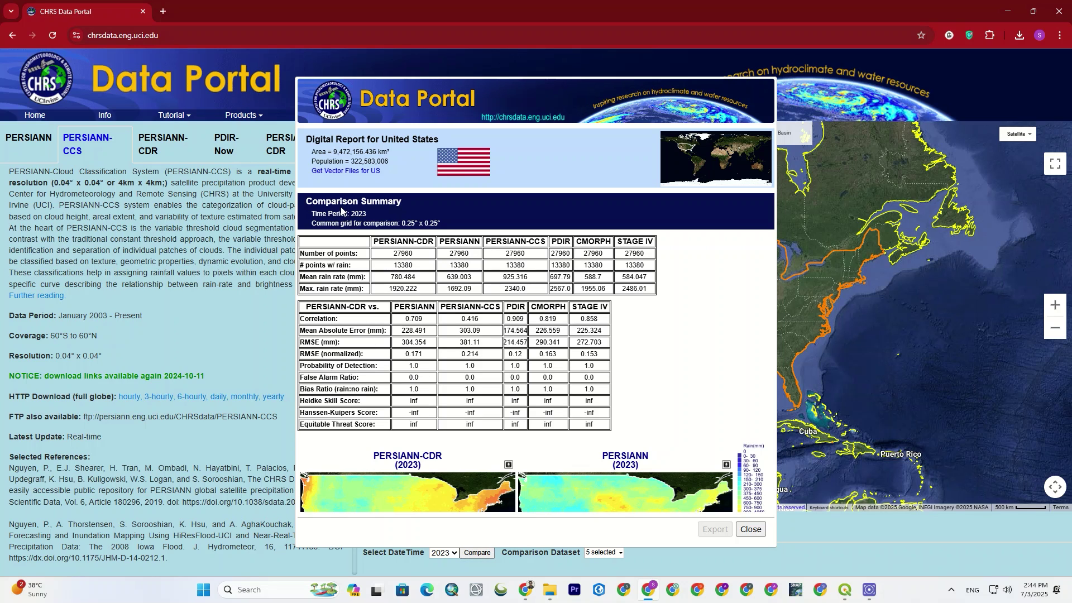
# Start the US vector file download and scroll through the 2023 comparison report
pyautogui.click(319, 171)
pyautogui.click(1018, 37)
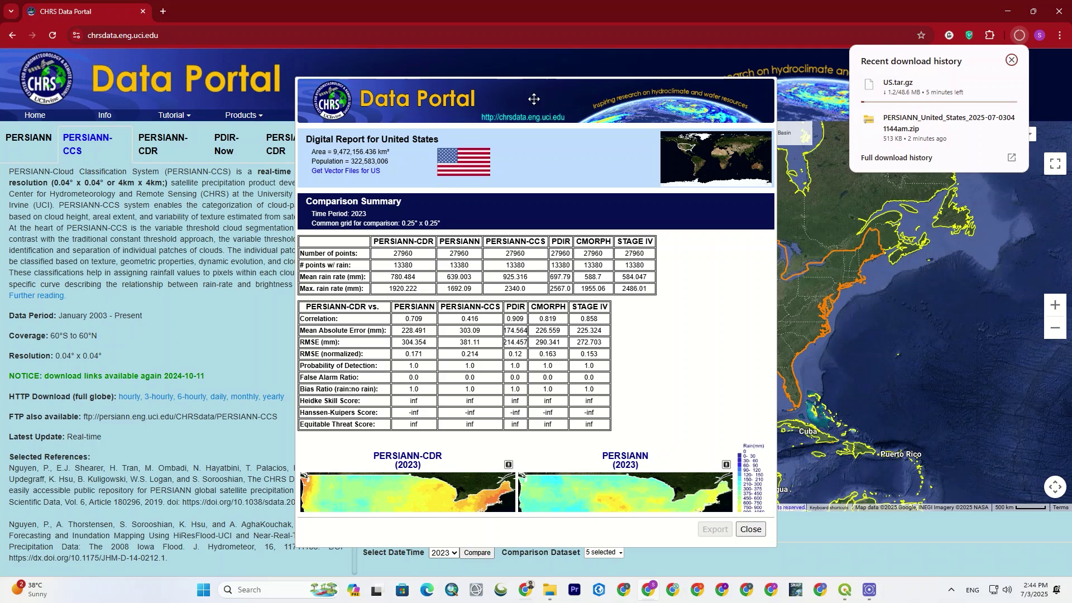
pyautogui.moveTo(501, 98); pyautogui.dragTo(499, 82)
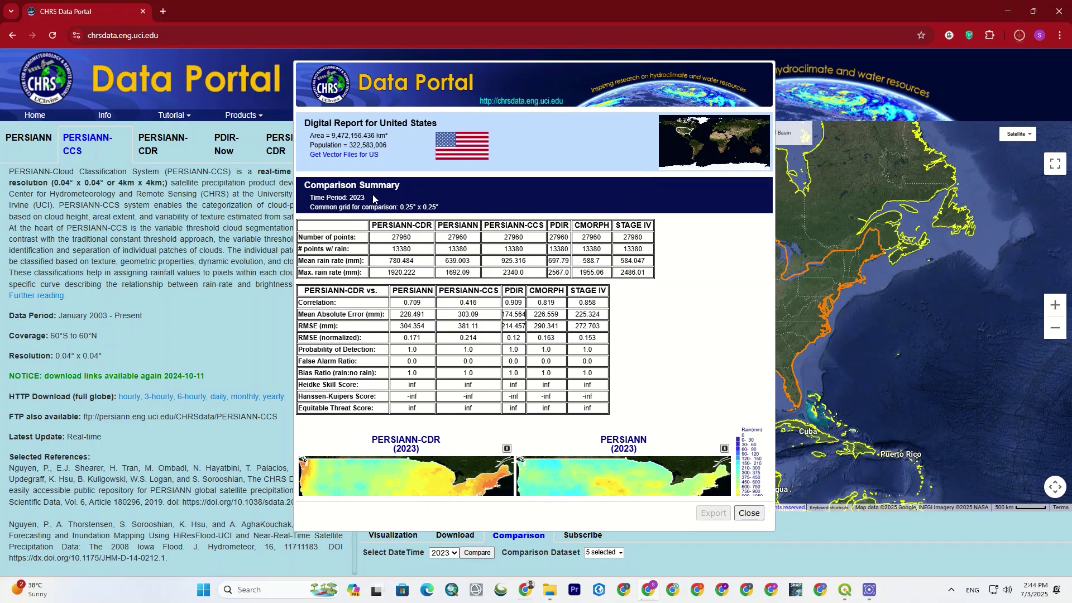
pyautogui.scroll(-1, 598, 282)
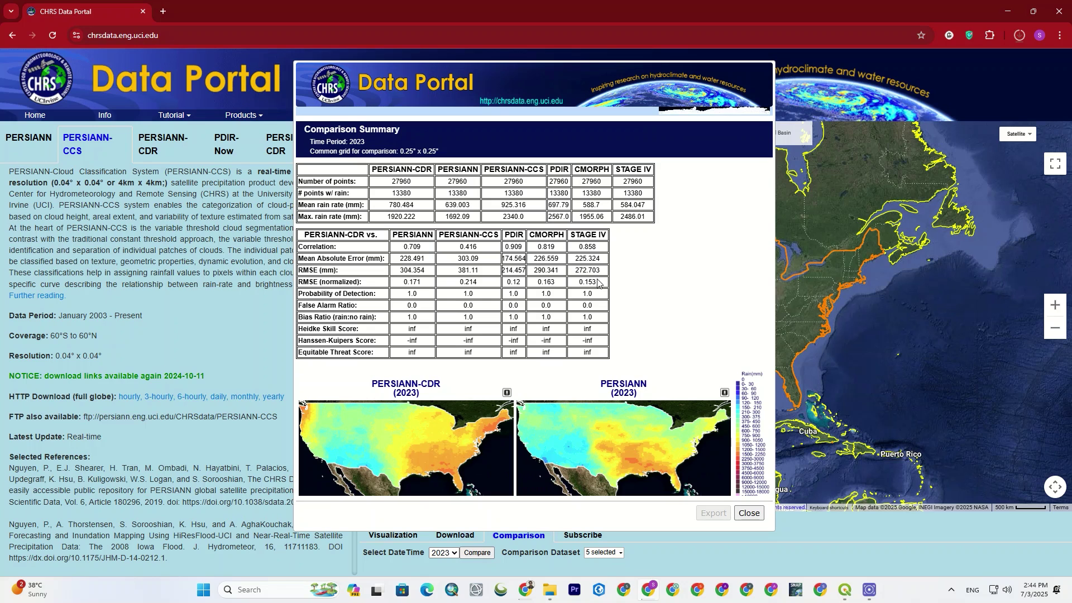
pyautogui.scroll(-3, 336, 203)
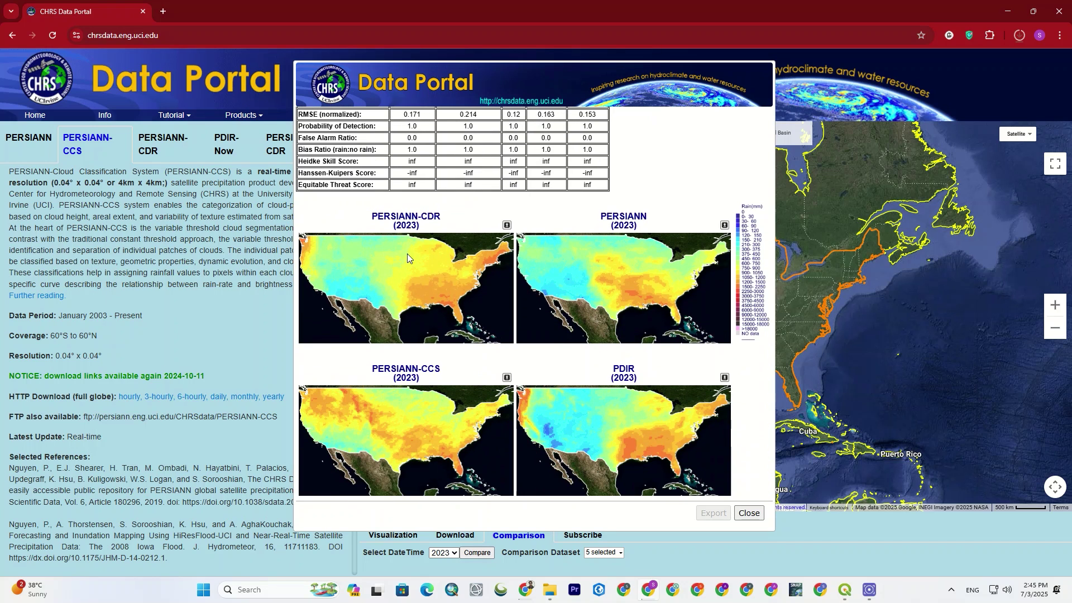
pyautogui.scroll(-1, 522, 236)
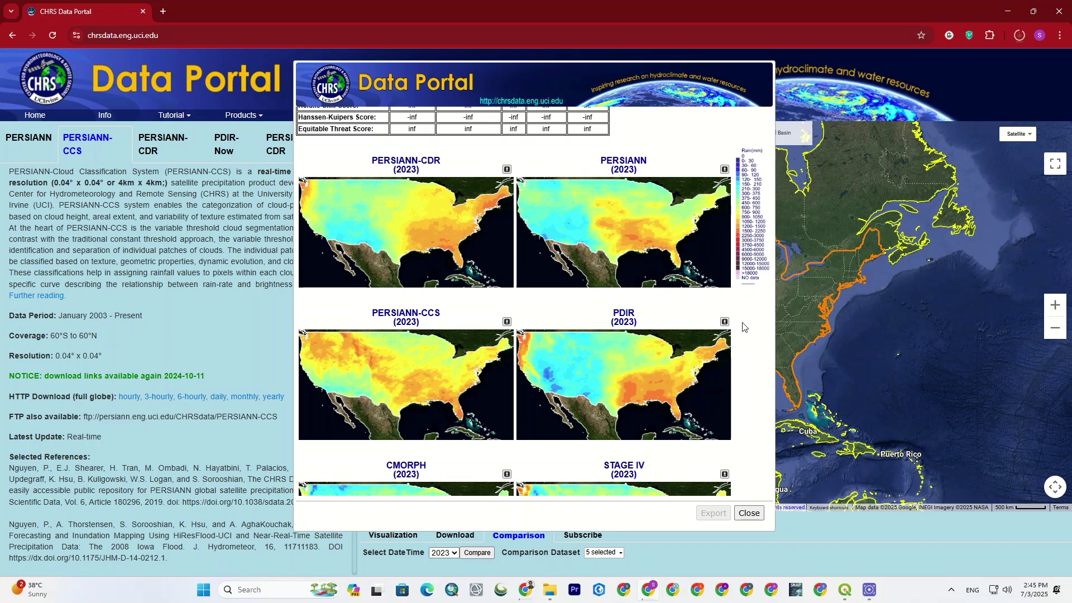
pyautogui.scroll(-1, 752, 227)
pyautogui.click(1019, 36)
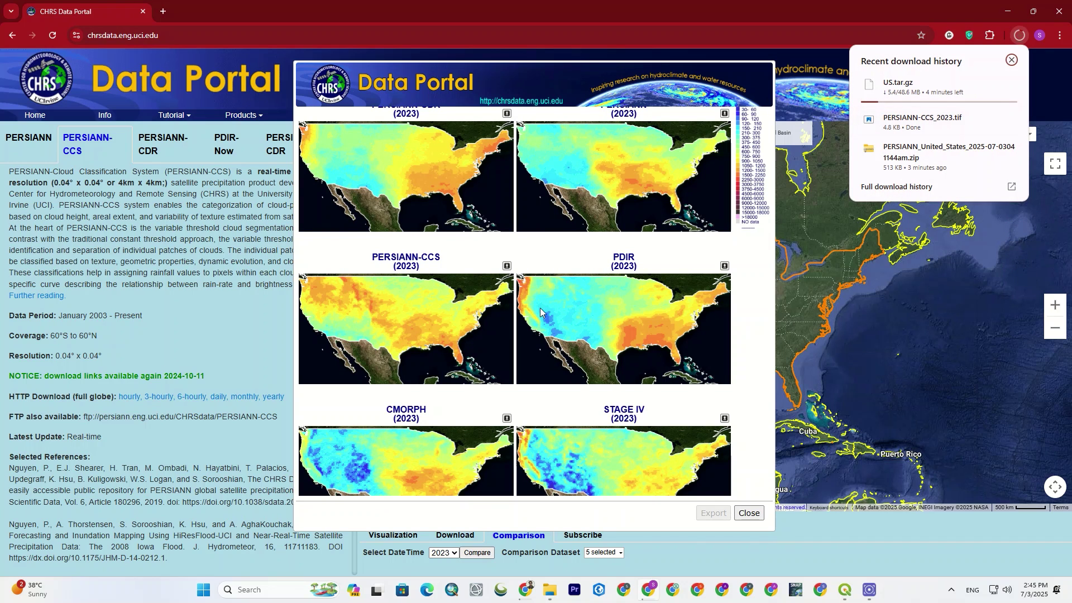
# Review the comparison statistics and maps, moving the results aside to uncover the map
pyautogui.scroll(-3, 487, 303)
pyautogui.scroll(-2, 515, 276)
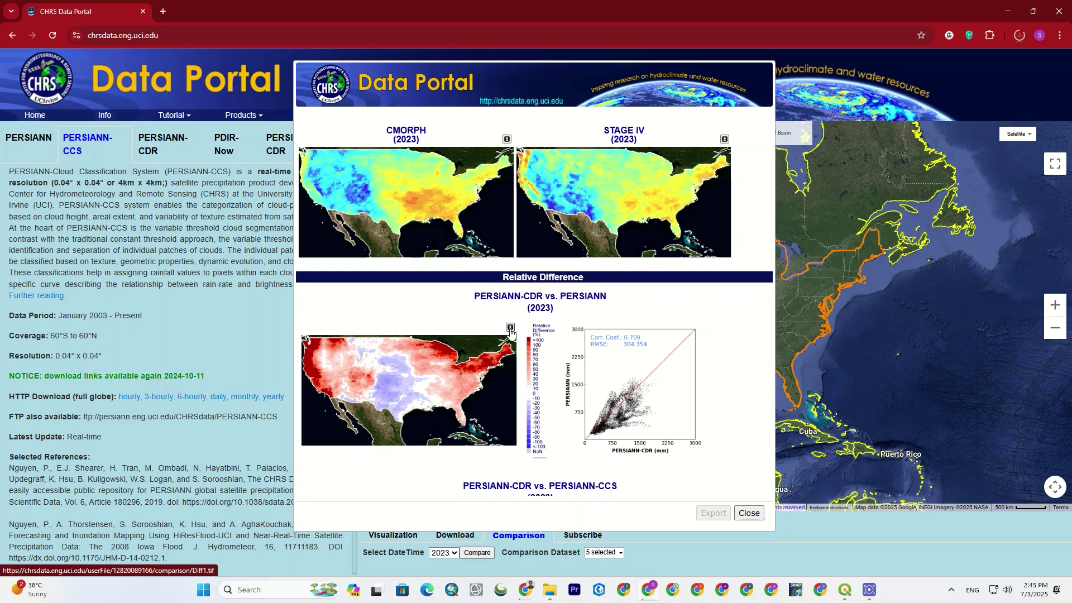
pyautogui.scroll(-8, 706, 325)
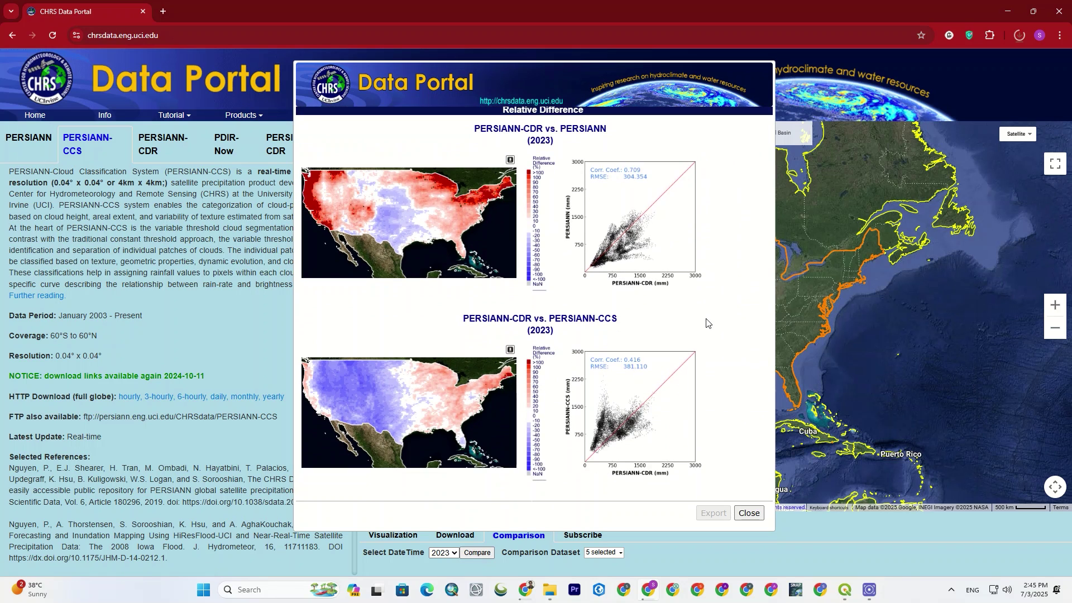
pyautogui.scroll(-7, 684, 301)
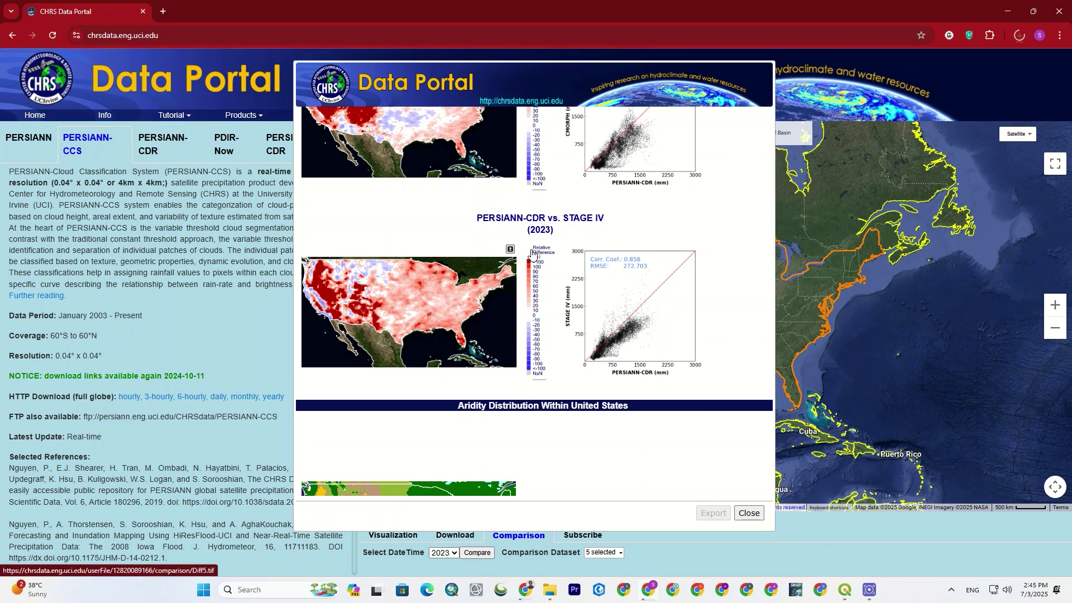
pyautogui.scroll(-4, 713, 244)
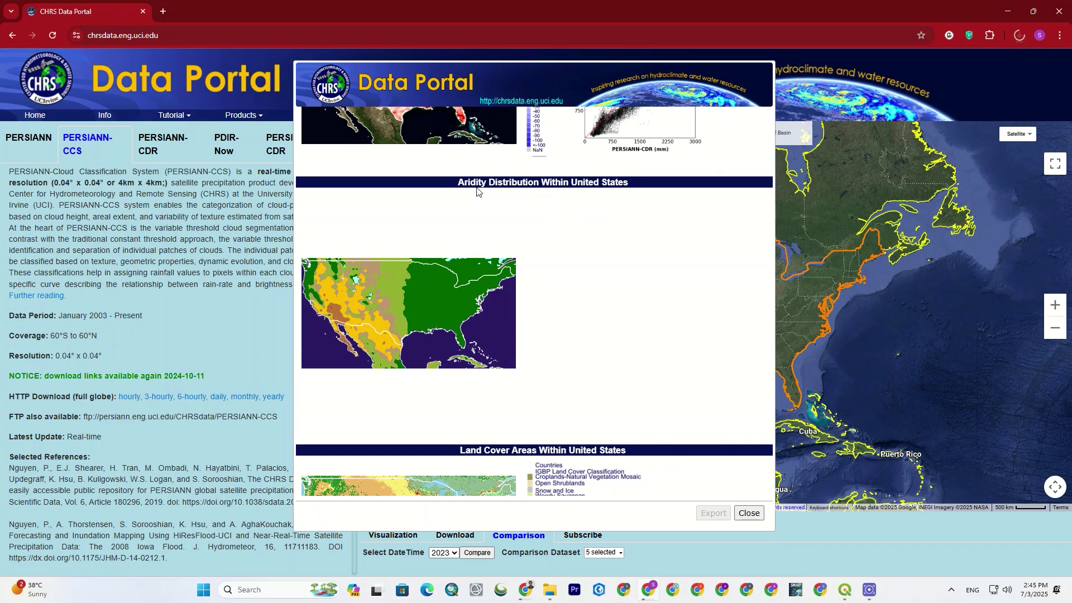
pyautogui.scroll(-5, 409, 288)
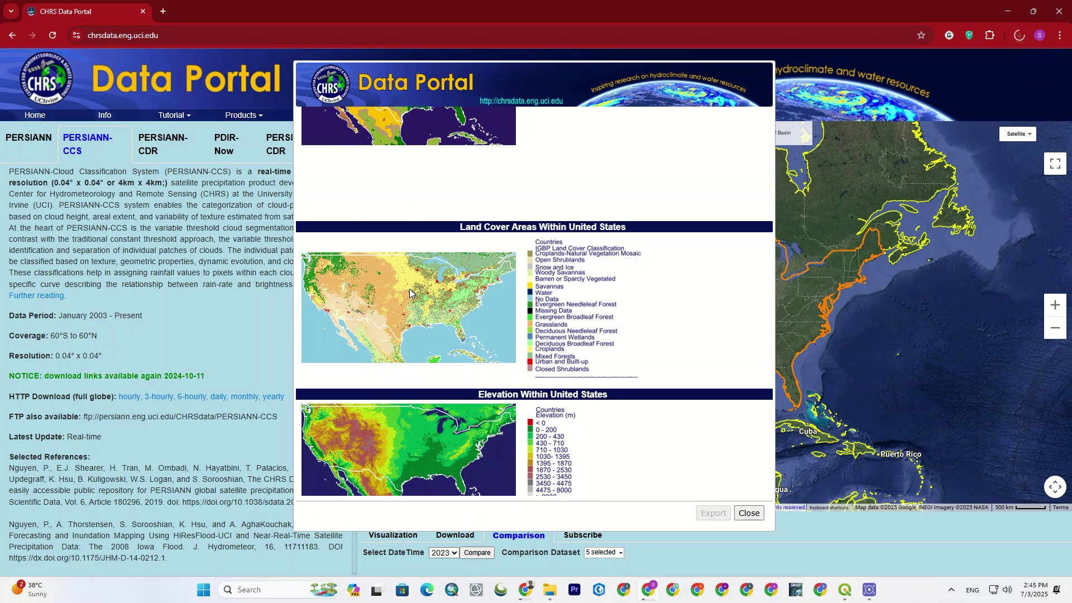
pyautogui.scroll(1, 410, 289)
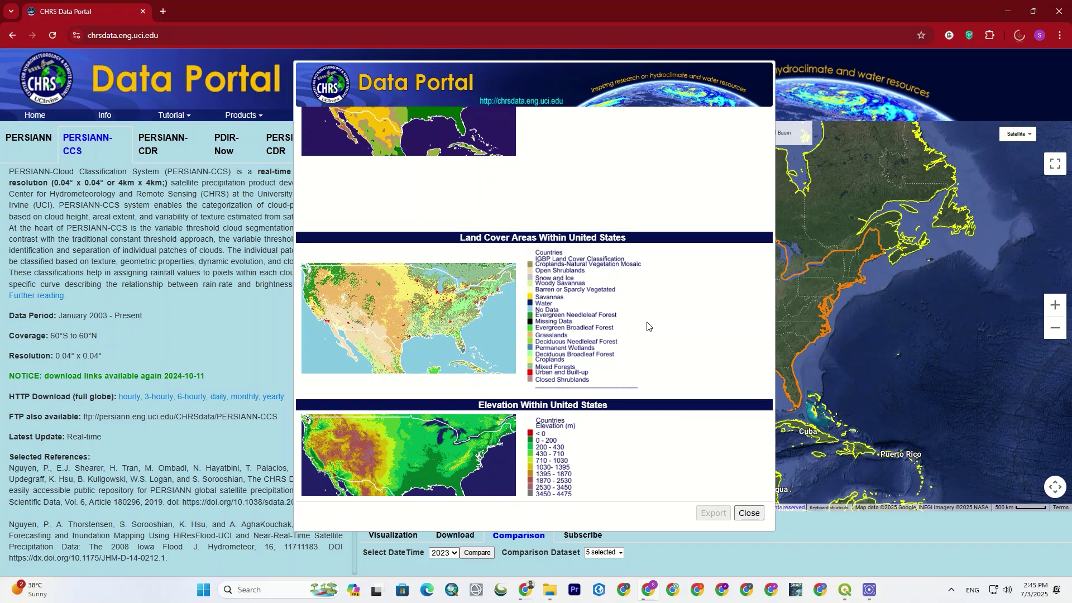
pyautogui.scroll(-1, 688, 322)
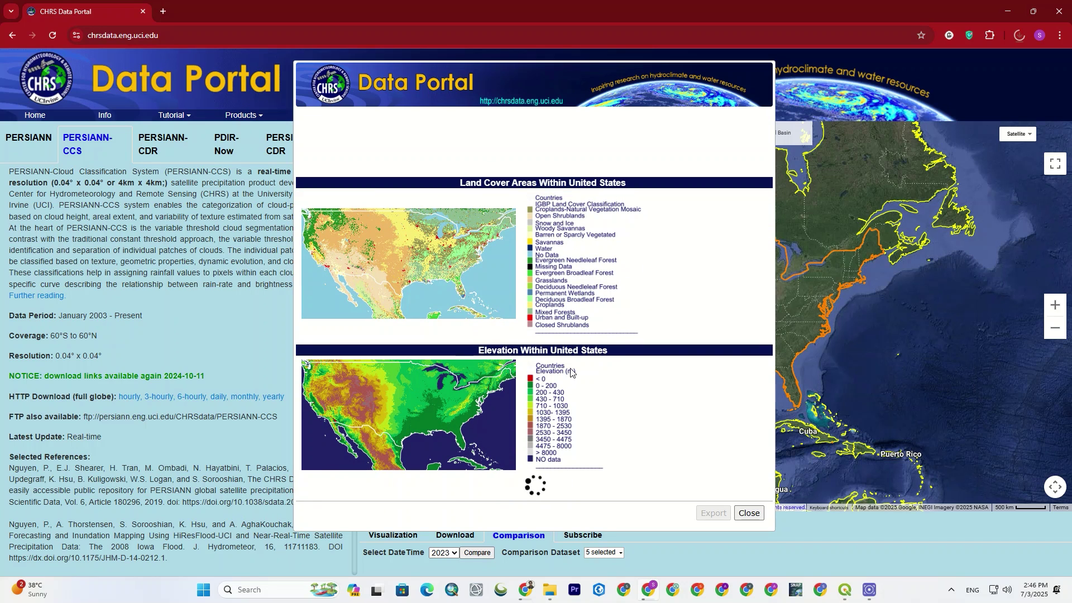
pyautogui.scroll(8, 666, 296)
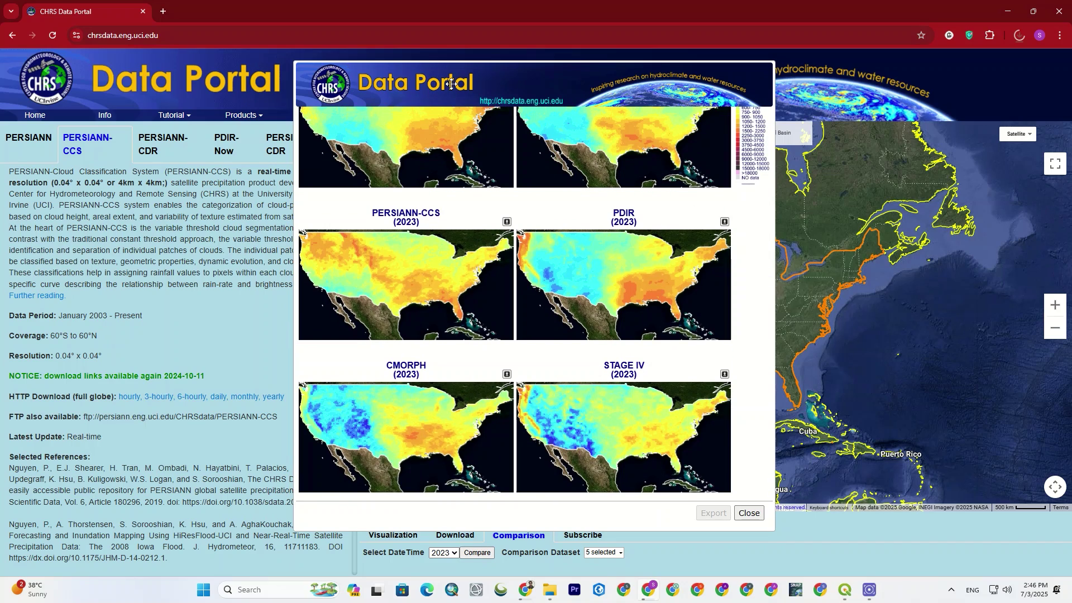
pyautogui.moveTo(451, 84); pyautogui.dragTo(180, 102)
pyautogui.scroll(6, 273, 290)
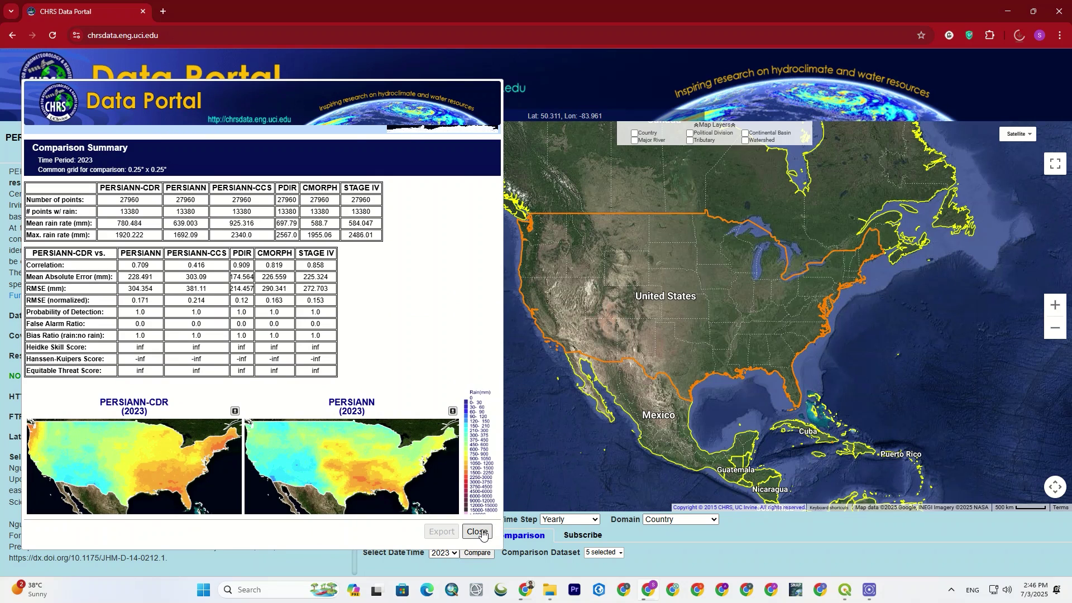
# Extract the downloaded US.tar.gz archive into Downloads with WinRAR's Extract Here
pyautogui.click(477, 532)
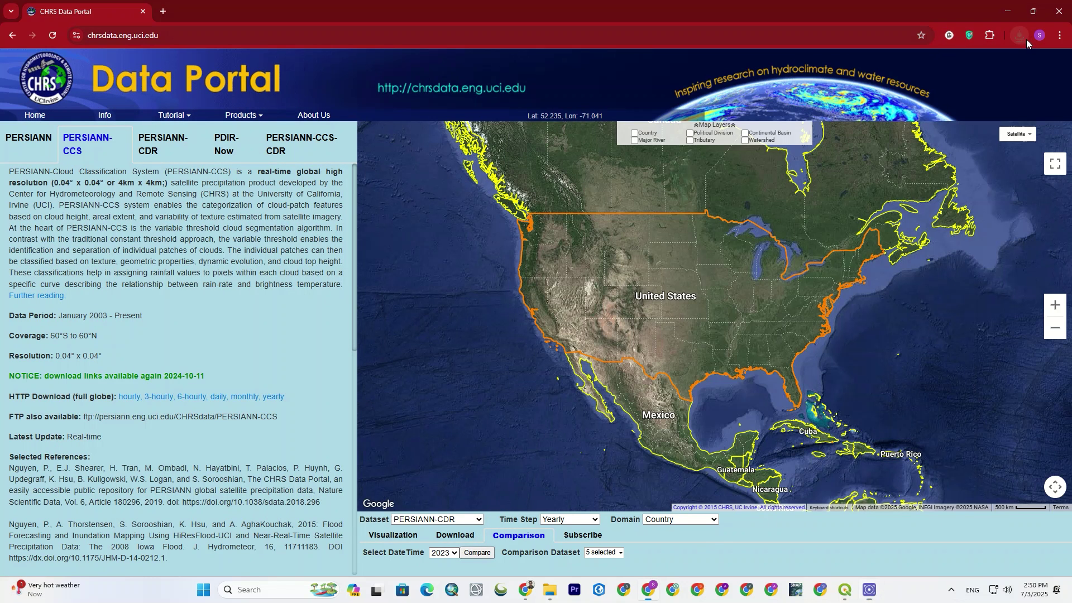
pyautogui.click(1022, 37)
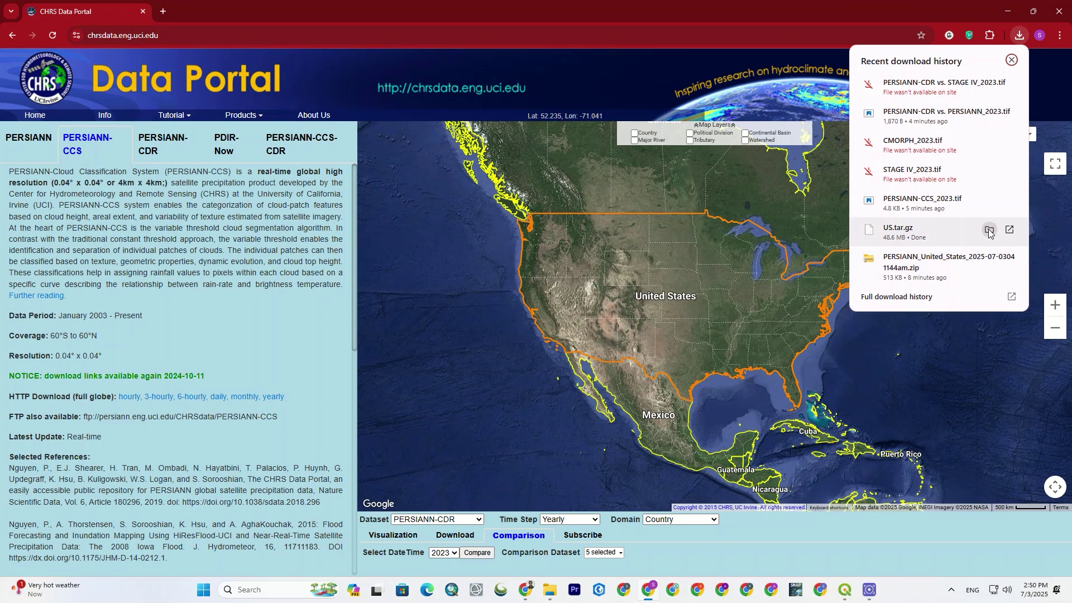
pyautogui.click(989, 229)
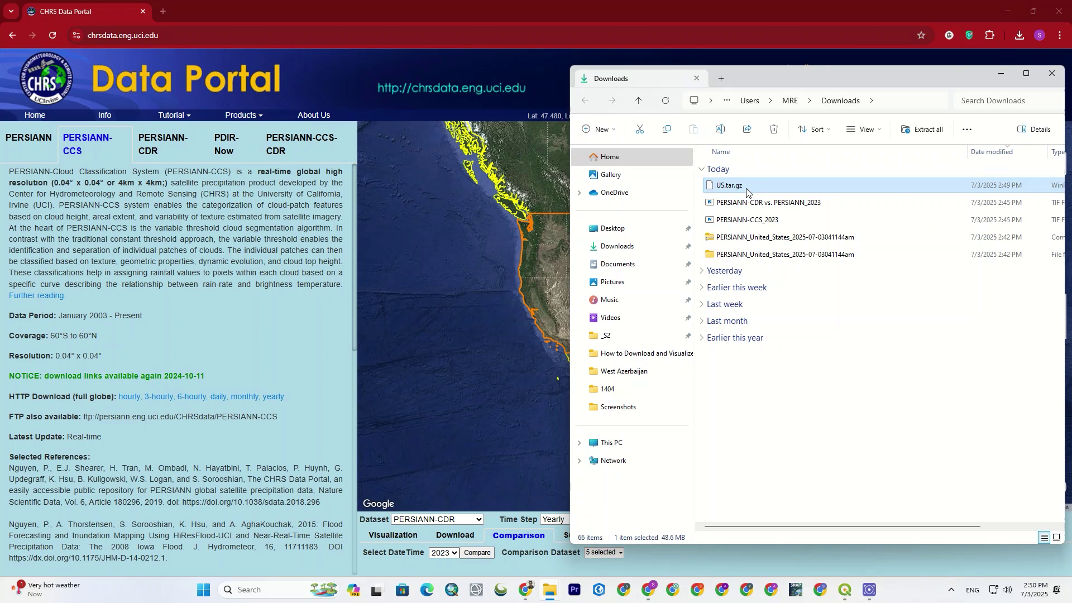
pyautogui.rightClick(743, 188)
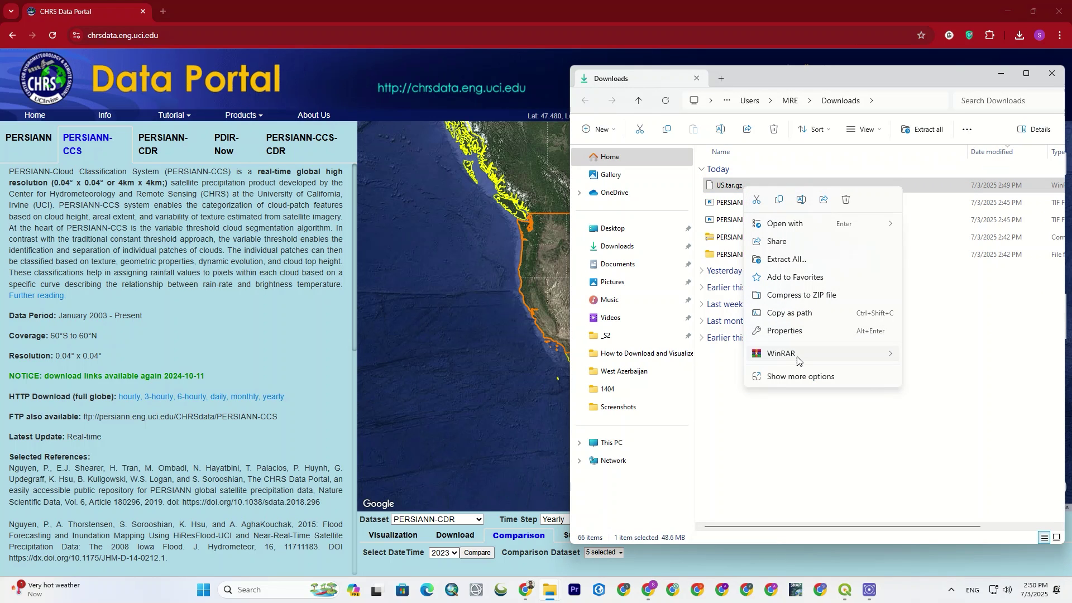
pyautogui.moveTo(798, 362)
pyautogui.click(949, 391)
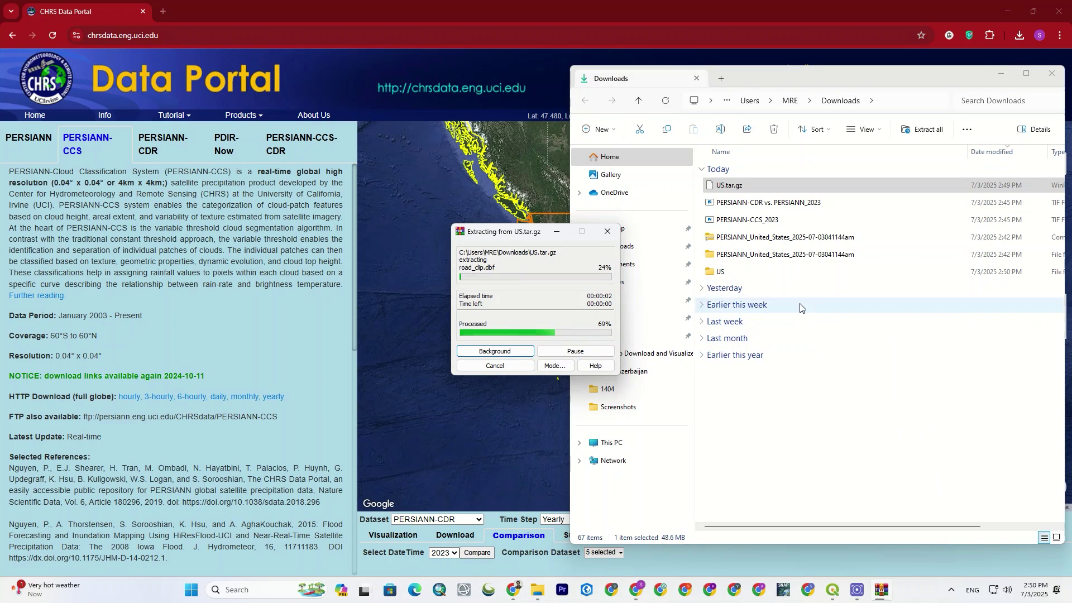
# Open the nested US\US shapefile folder and sort its files by type
pyautogui.doubleClick(753, 273)
pyautogui.moveTo(759, 92); pyautogui.dragTo(591, 74)
pyautogui.doubleClick(584, 169)
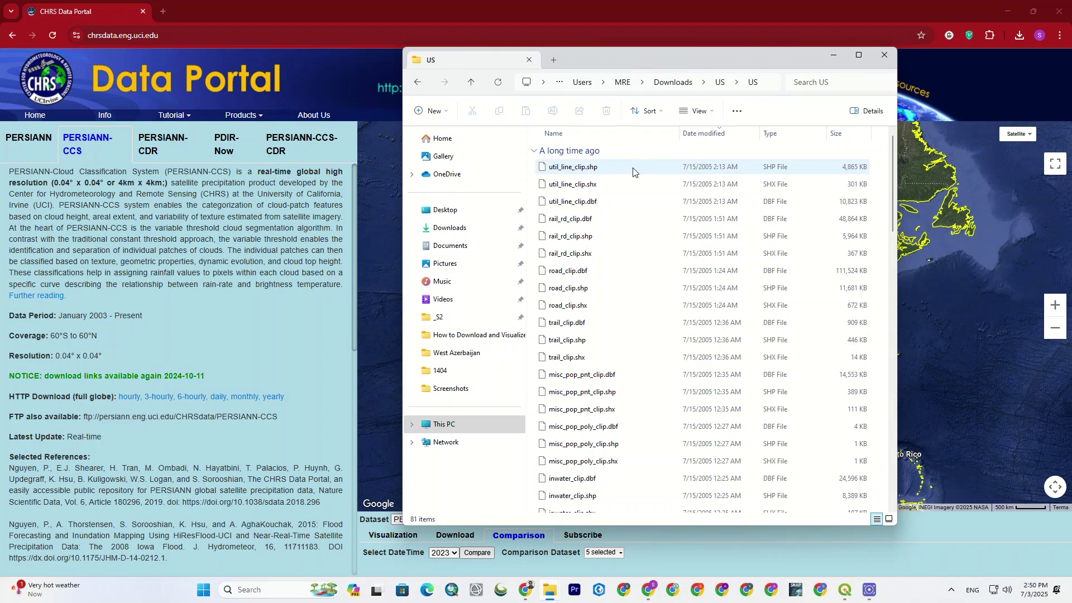
pyautogui.click(790, 135)
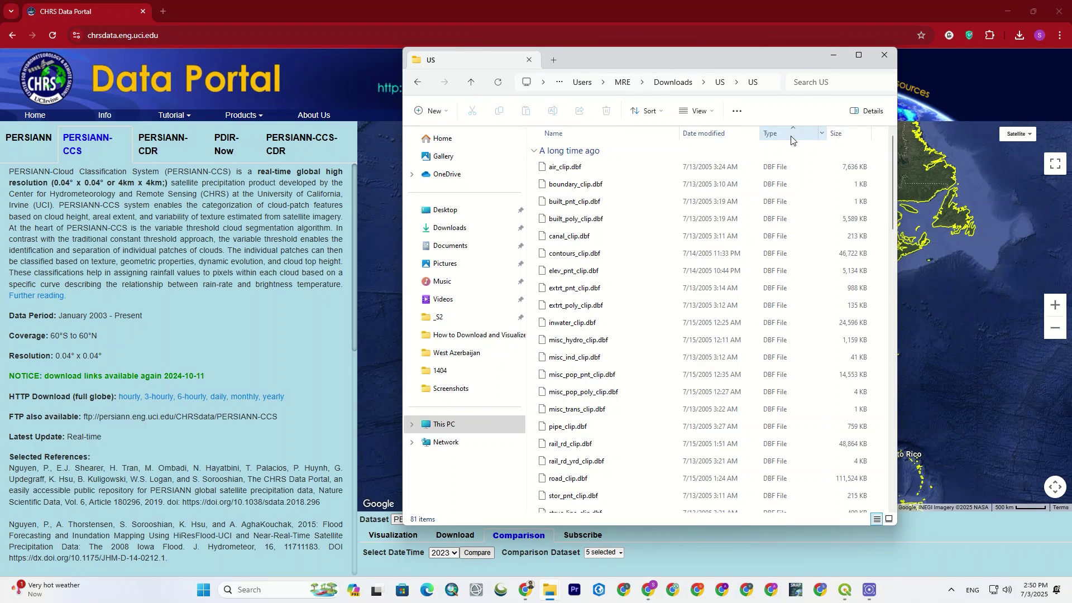
pyautogui.click(791, 135)
pyautogui.scroll(-15, 720, 335)
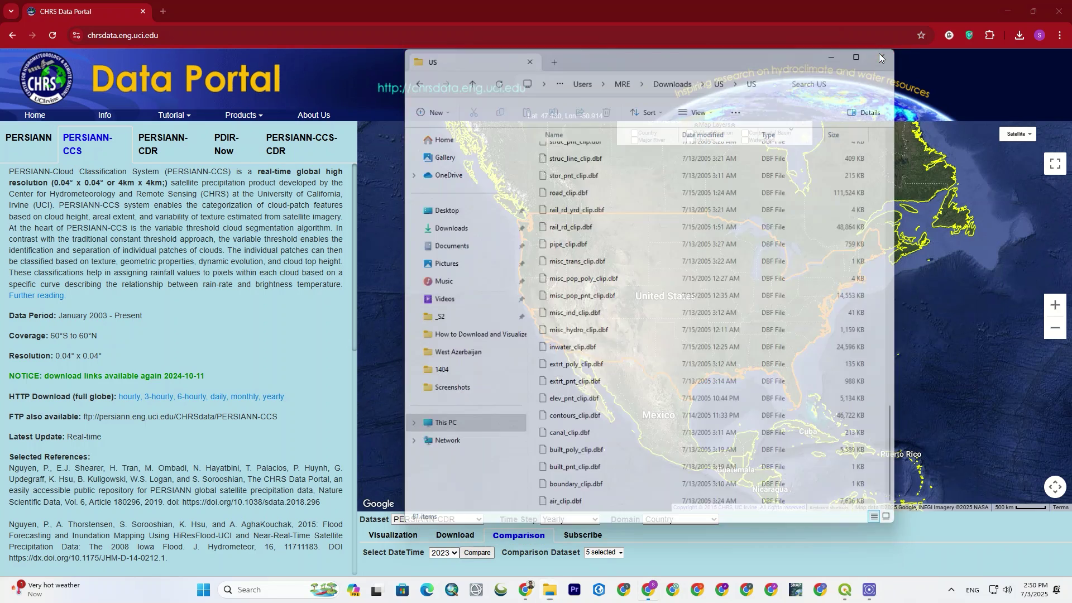
# Close the US folder and switch the portal to Visualization mode with a Daily time step
pyautogui.click(880, 55)
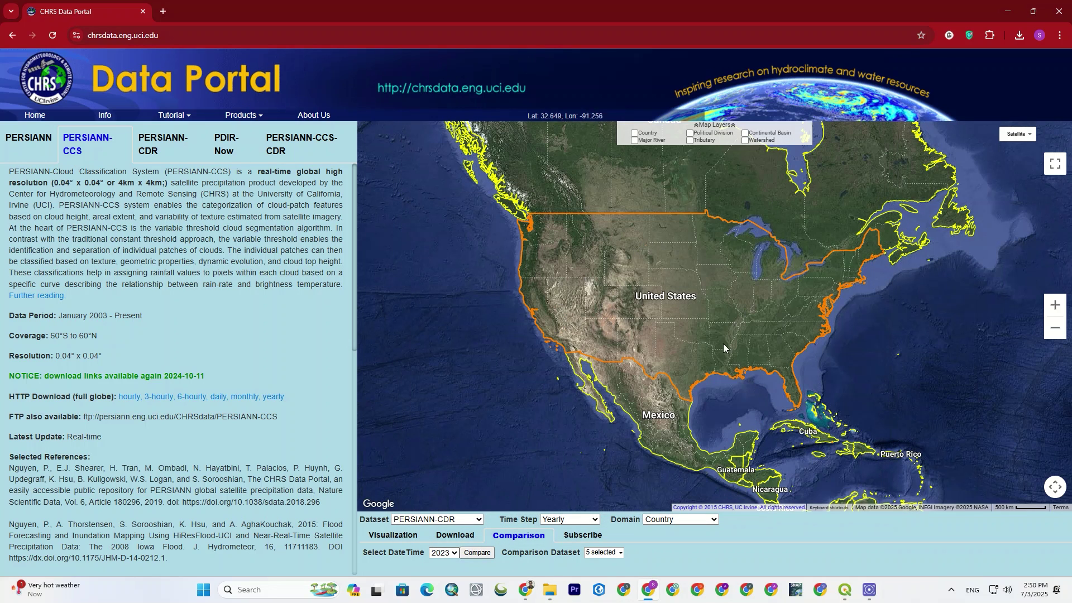
pyautogui.moveTo(715, 333); pyautogui.dragTo(700, 330)
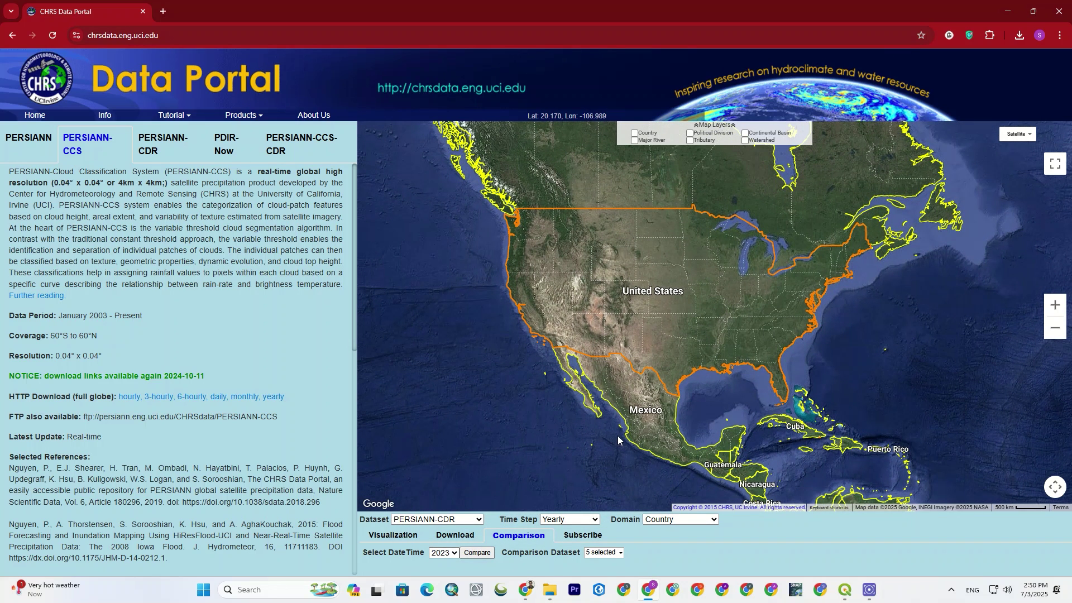
pyautogui.click(573, 520)
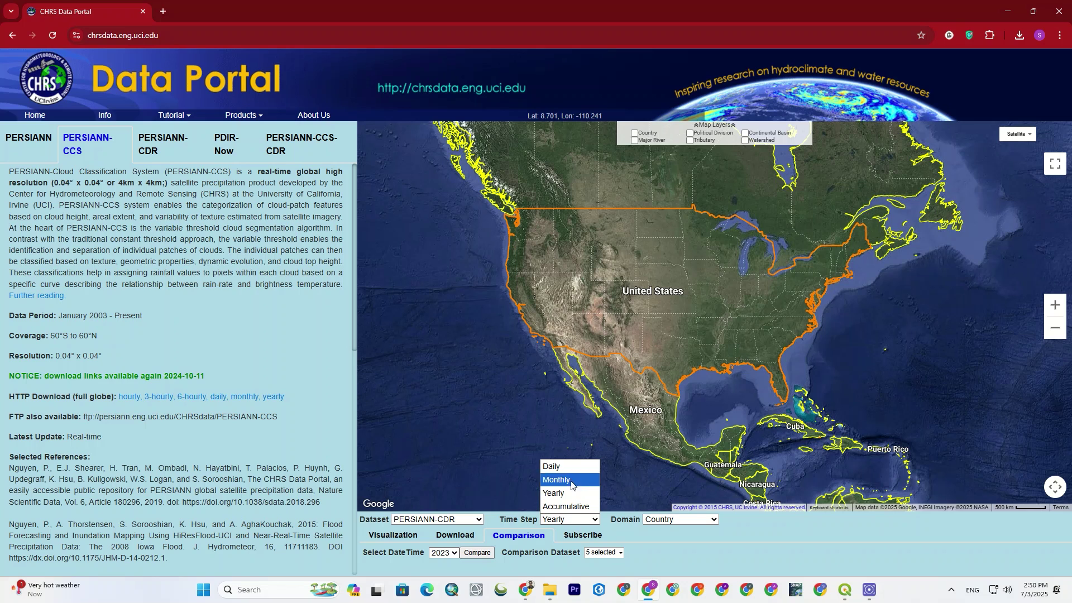
pyautogui.click(558, 467)
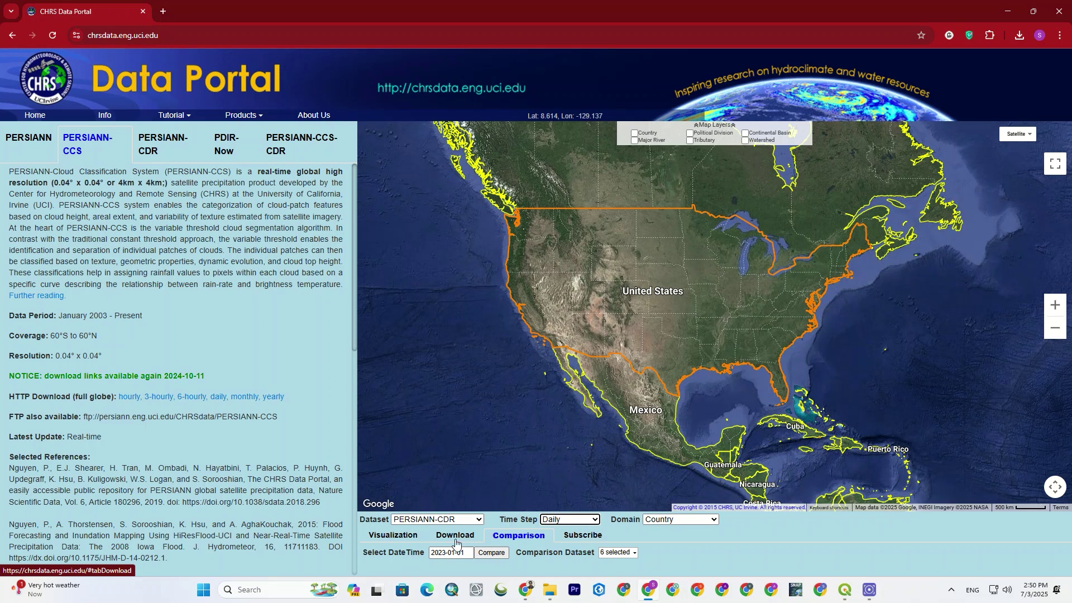
pyautogui.click(402, 537)
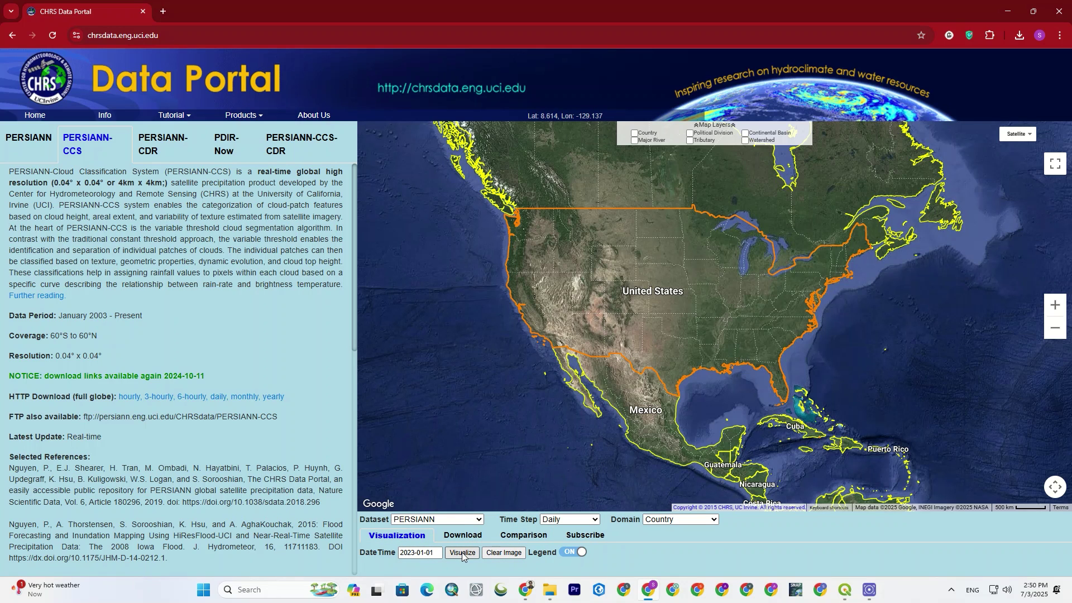
pyautogui.click(435, 553)
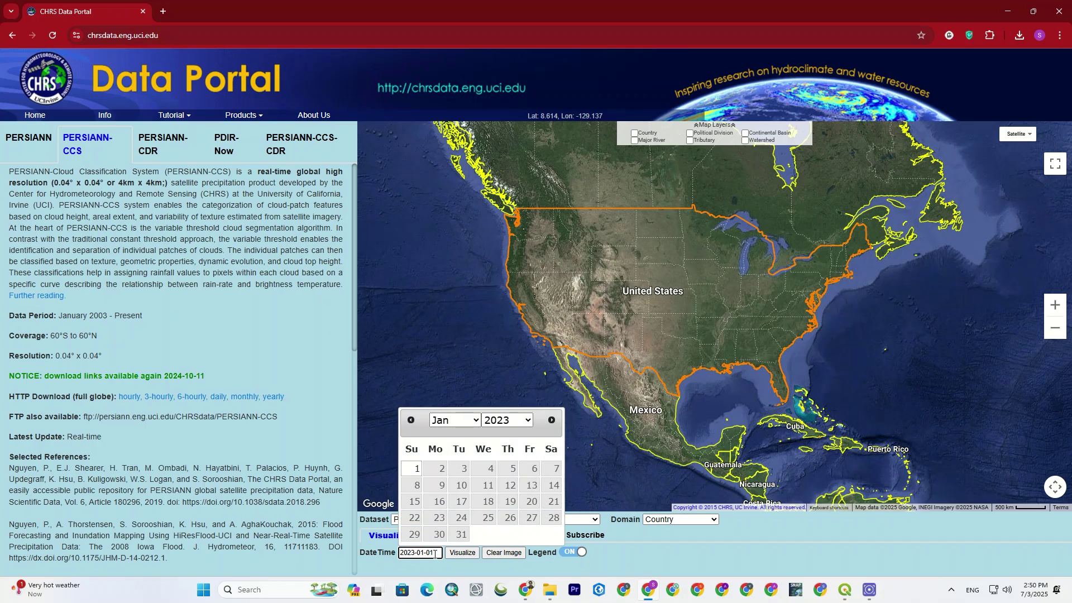
pyautogui.click(607, 541)
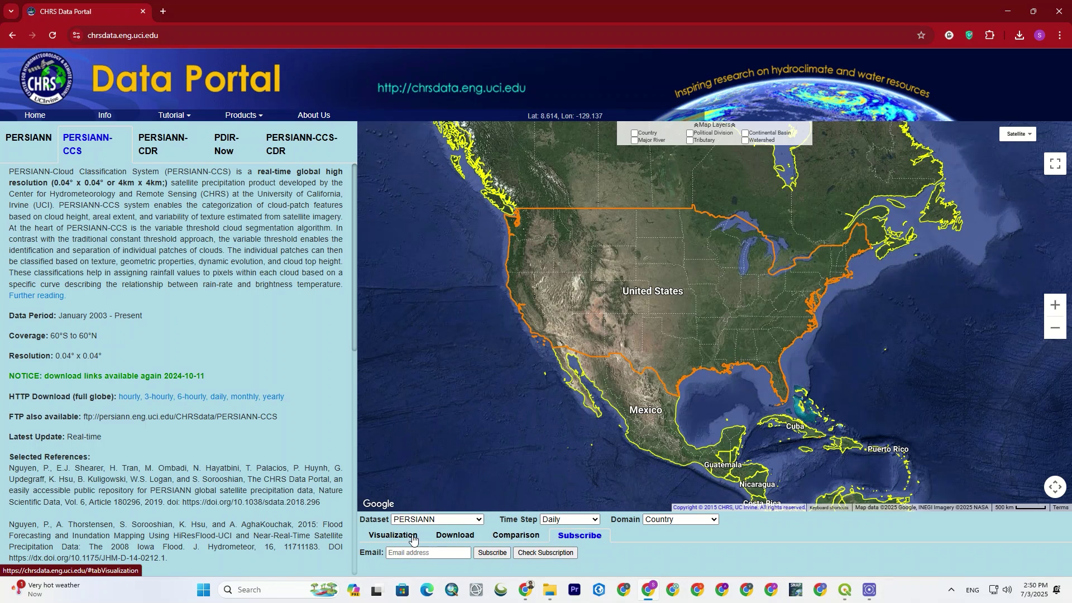
# Visualize PERSIANN 3hrly rainfall for 2023-01-02 at hour 09
pyautogui.click(433, 520)
pyautogui.click(555, 520)
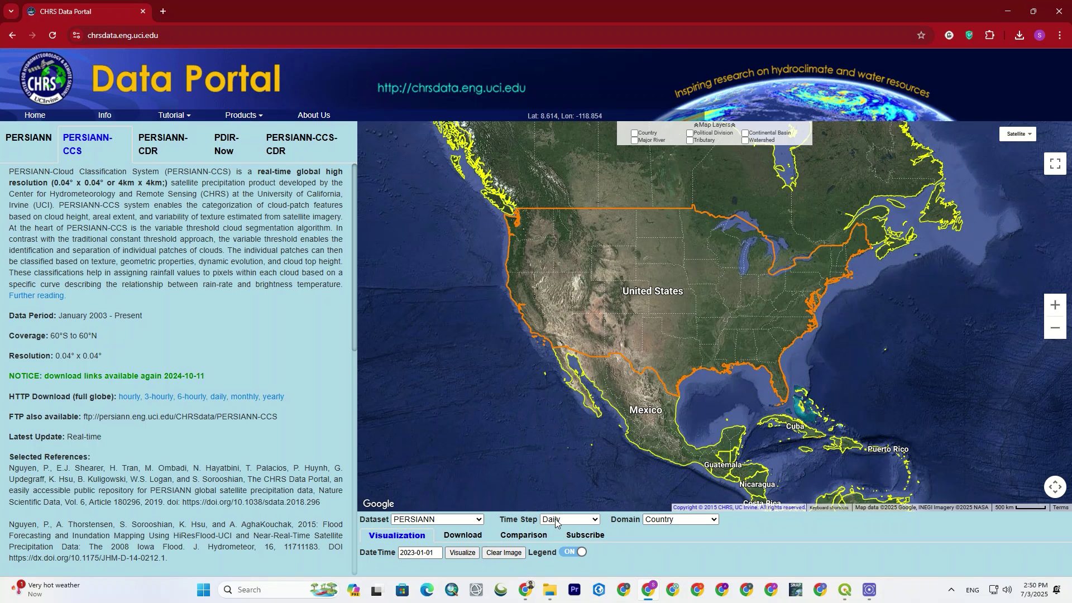
pyautogui.click(556, 520)
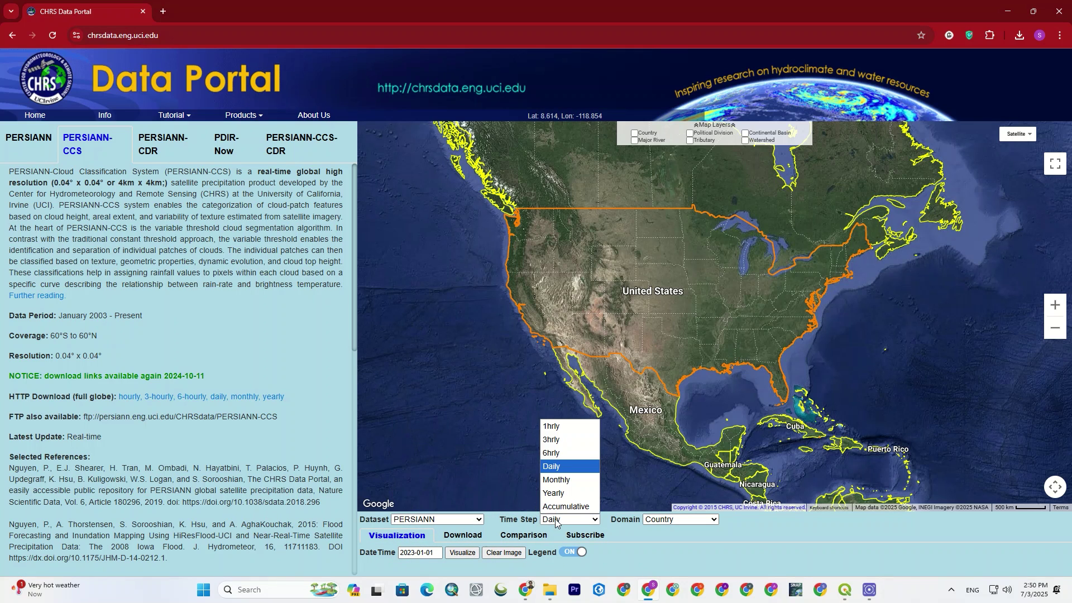
pyautogui.click(564, 438)
pyautogui.click(432, 555)
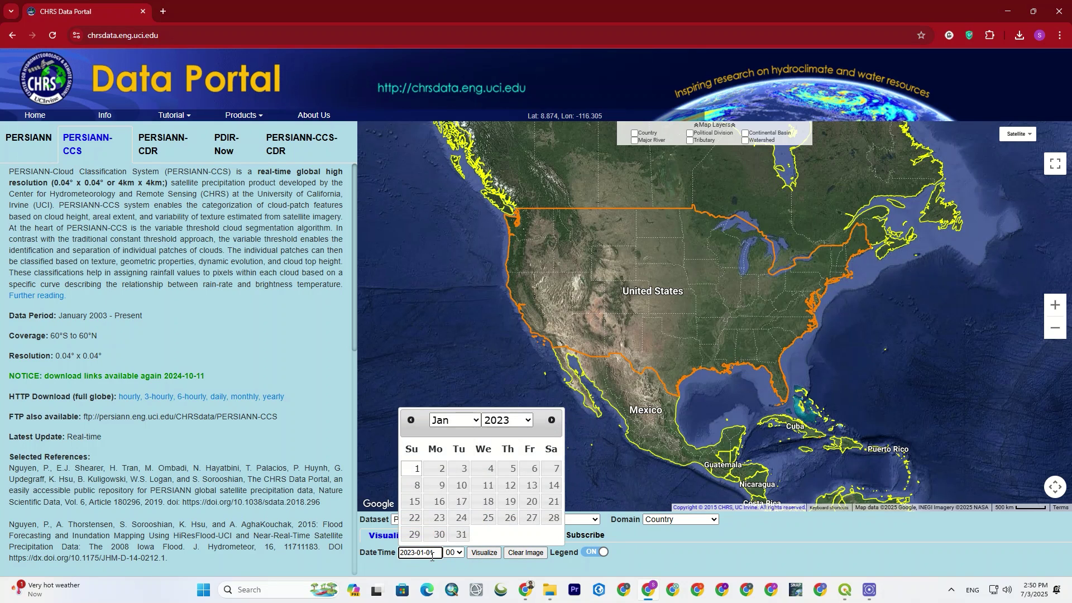
pyautogui.click(438, 469)
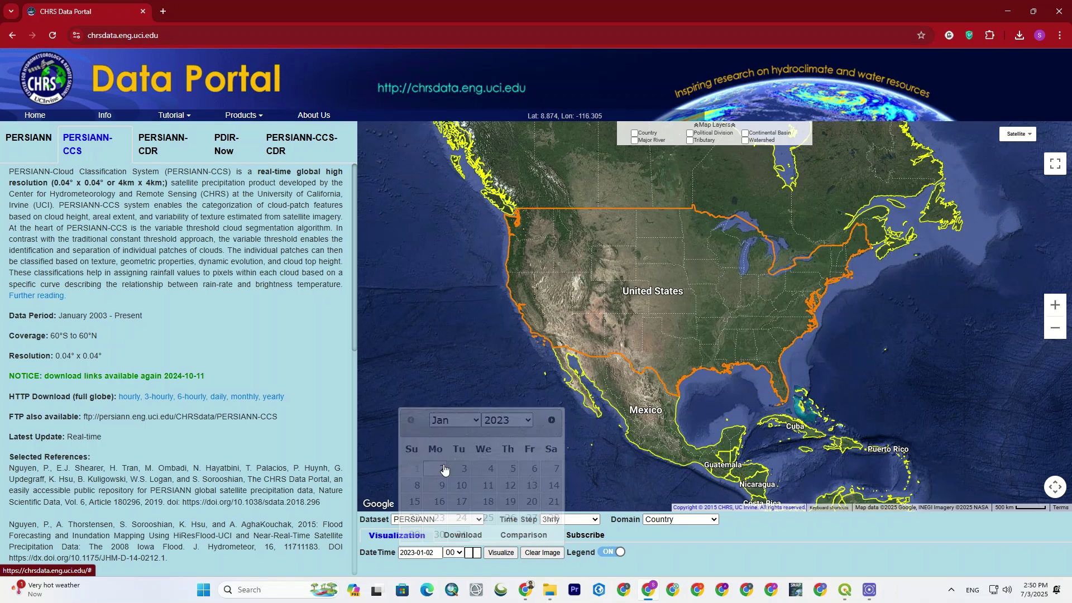
pyautogui.click(458, 554)
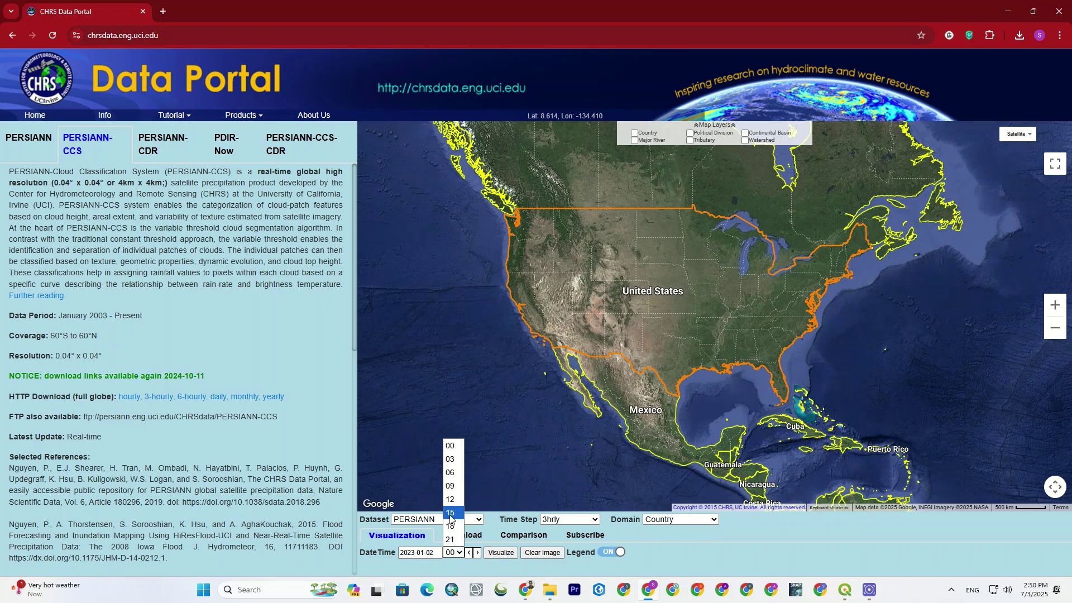
pyautogui.click(454, 491)
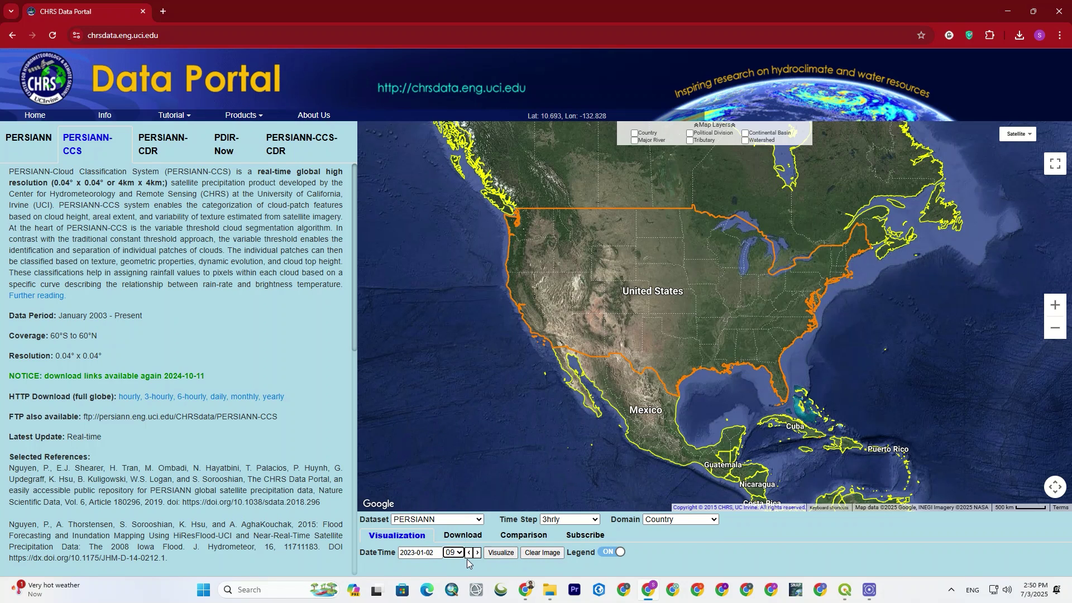
pyautogui.click(497, 554)
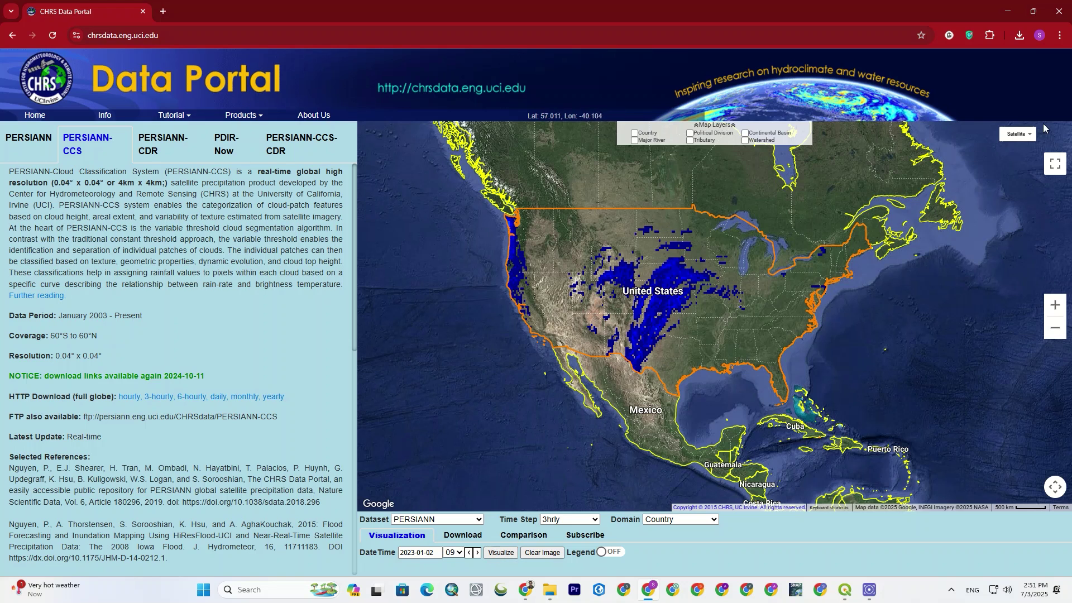
# Switch to the Map road basemap, show hour 12 rainfall, and turn the Rain(mm) legend on
pyautogui.click(1018, 134)
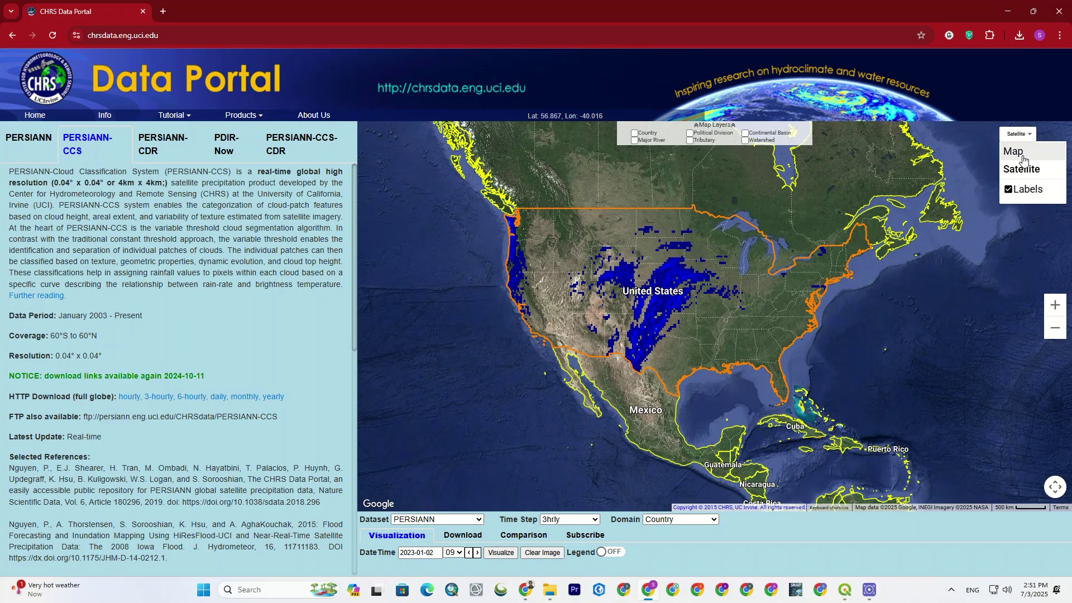
pyautogui.click(1023, 161)
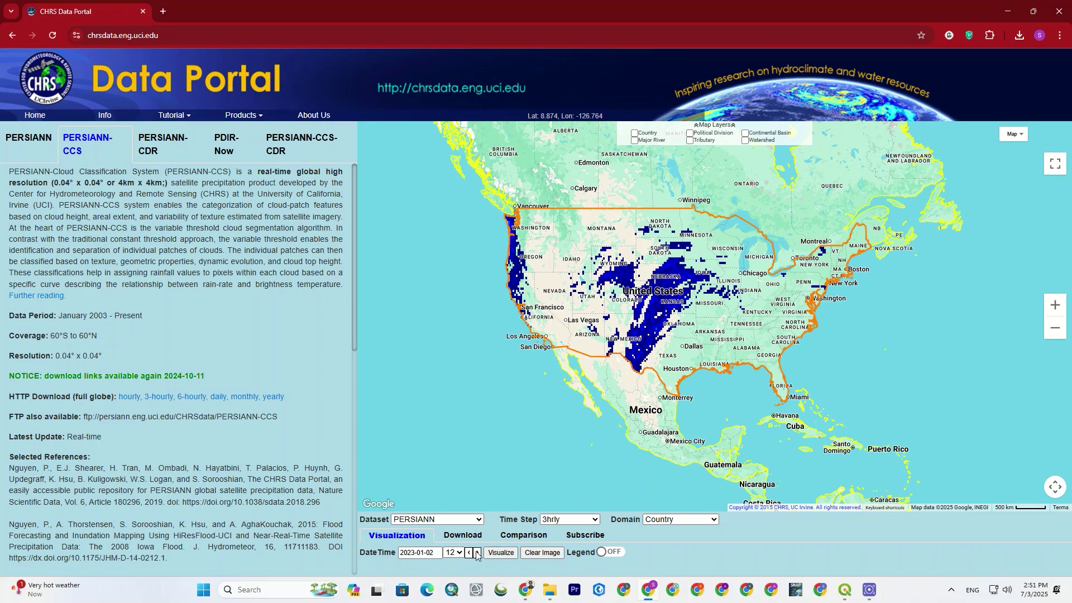
pyautogui.click(500, 552)
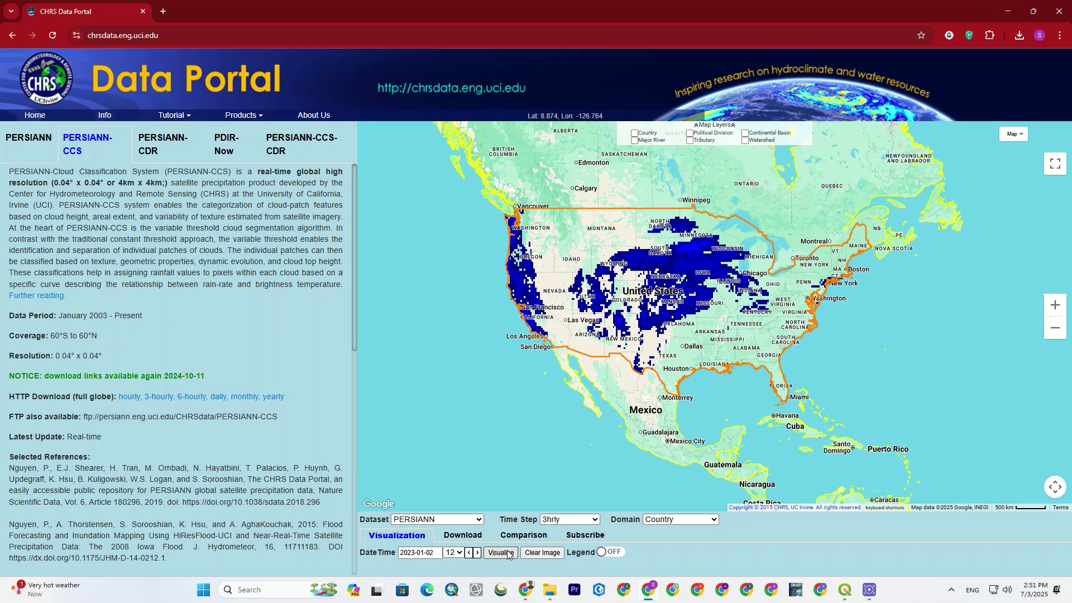
pyautogui.click(609, 552)
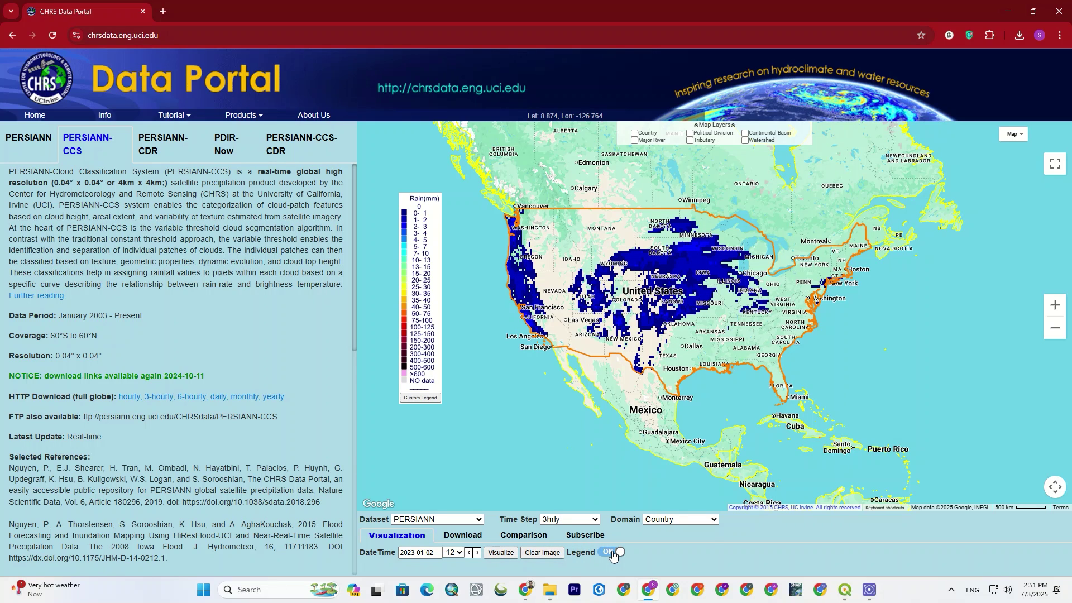
# Visualize 6hrly rainfall for hour 12, then turn the legend off
pyautogui.click(570, 519)
pyautogui.click(569, 462)
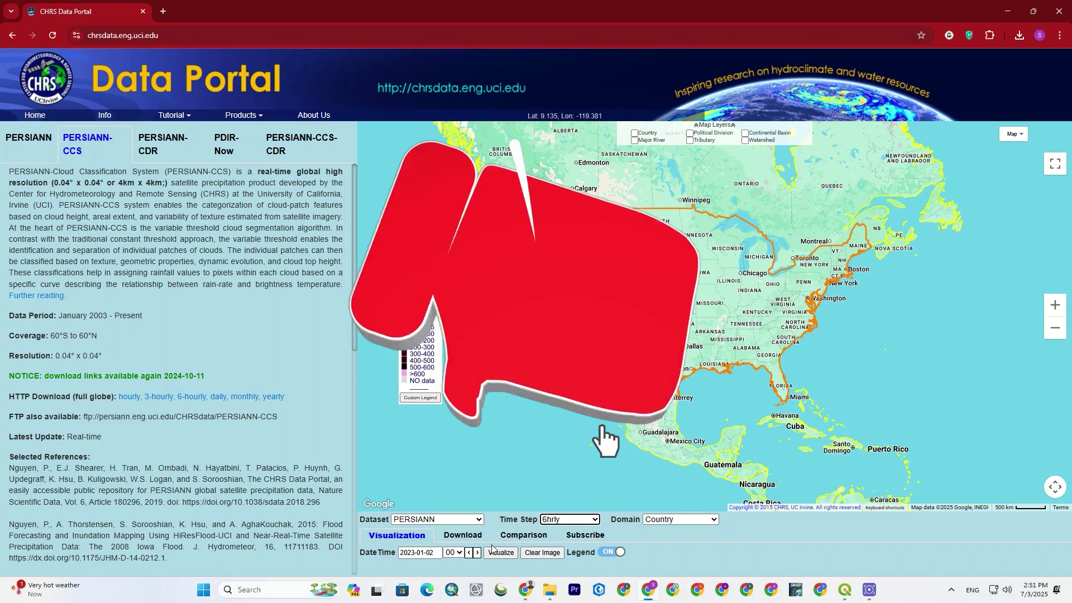
pyautogui.click(453, 552)
pyautogui.click(458, 528)
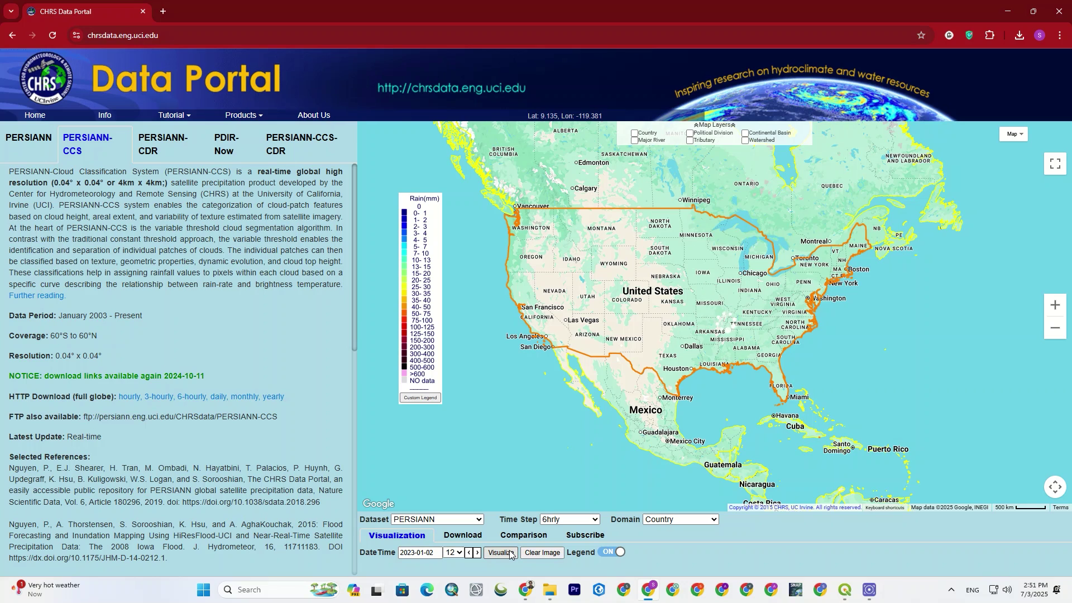
pyautogui.click(510, 553)
pyautogui.click(611, 551)
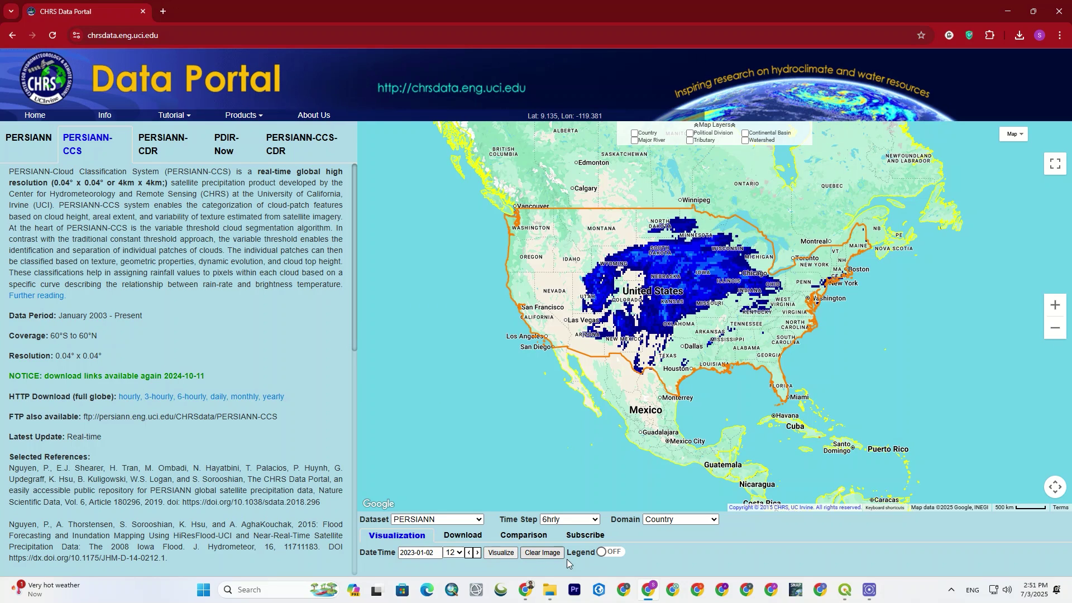